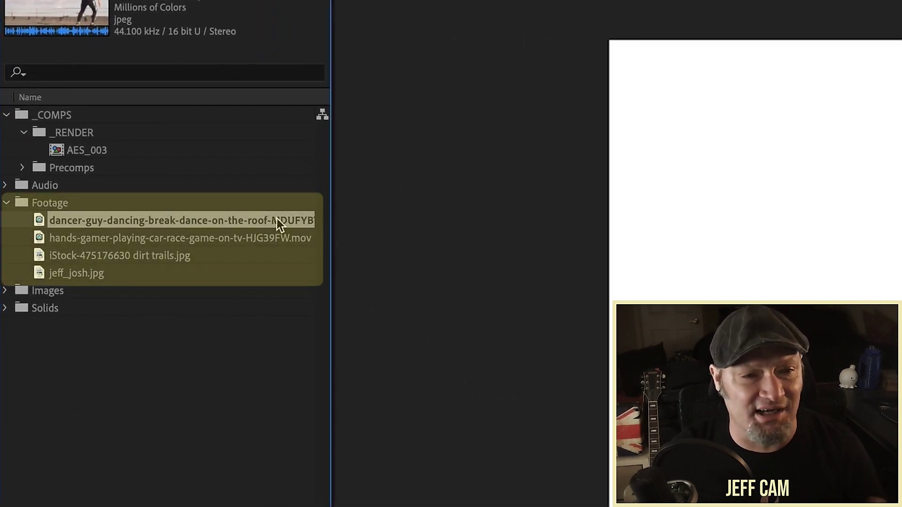
Step: Add the dancer clip to AES_003 and confirm the 1920×1080 composition settings
left_click_drag(257, 194, 579, 356)
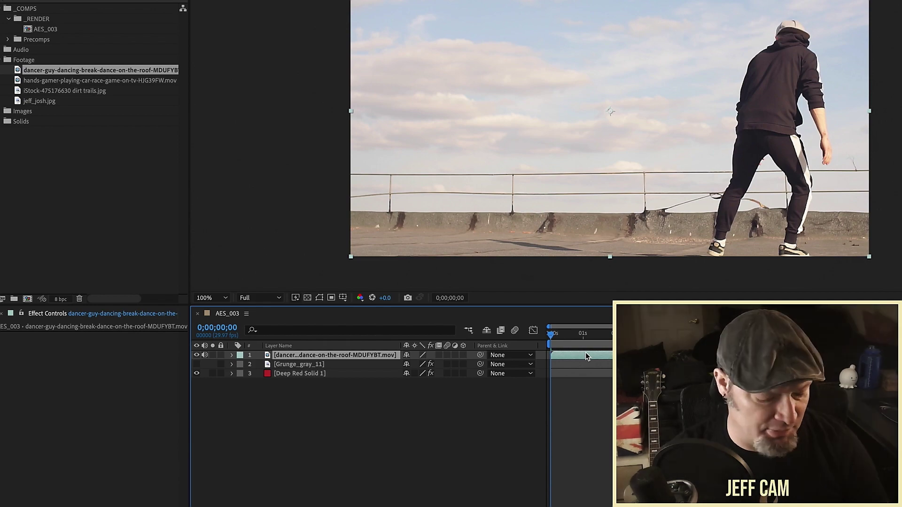
key("super+k")
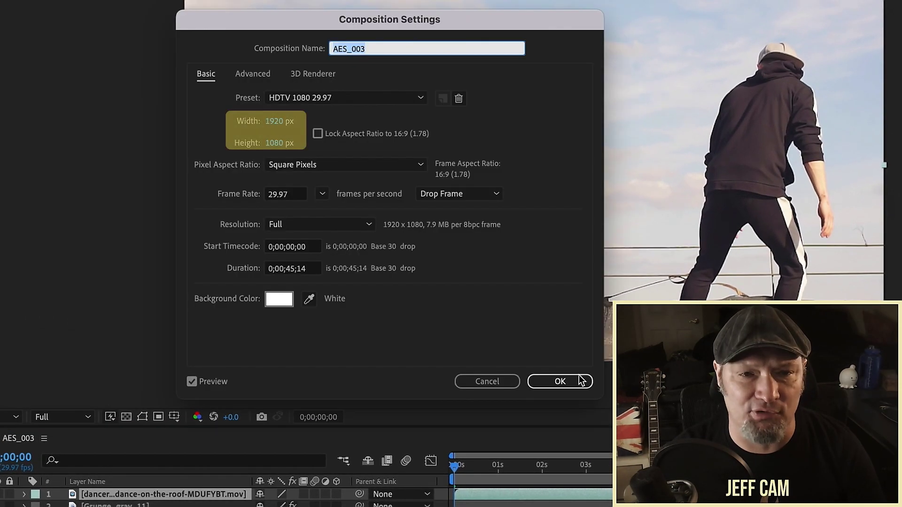
left_click(574, 386)
Step: Scale the dancer layer down to 30%
key("p")
key("shift+s")
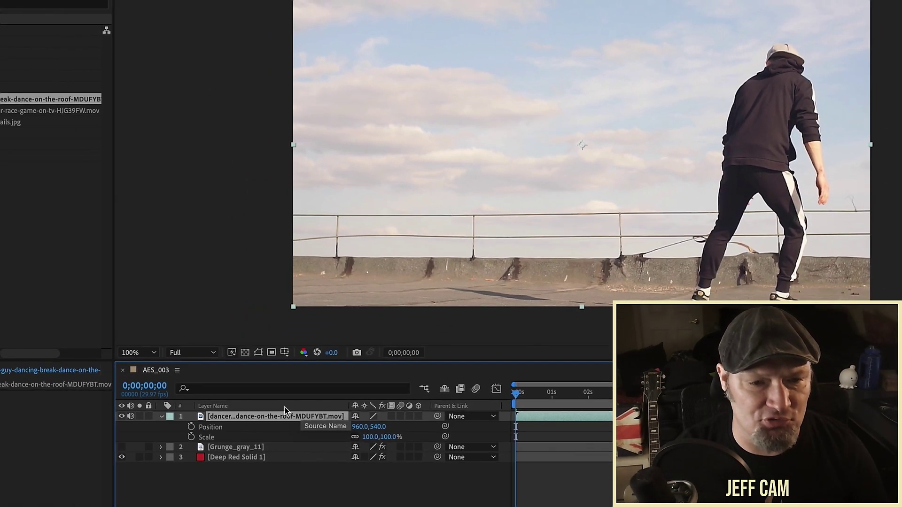
left_click(270, 506)
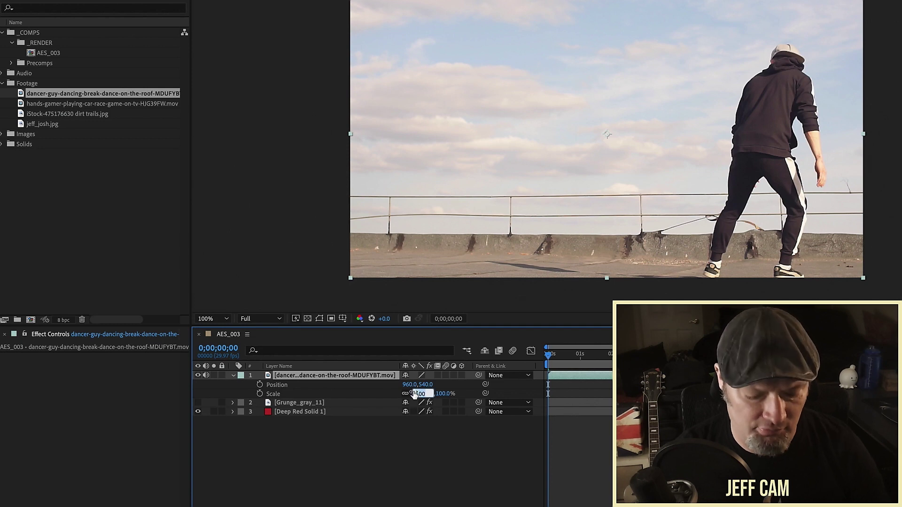
type("30")
key("Return")
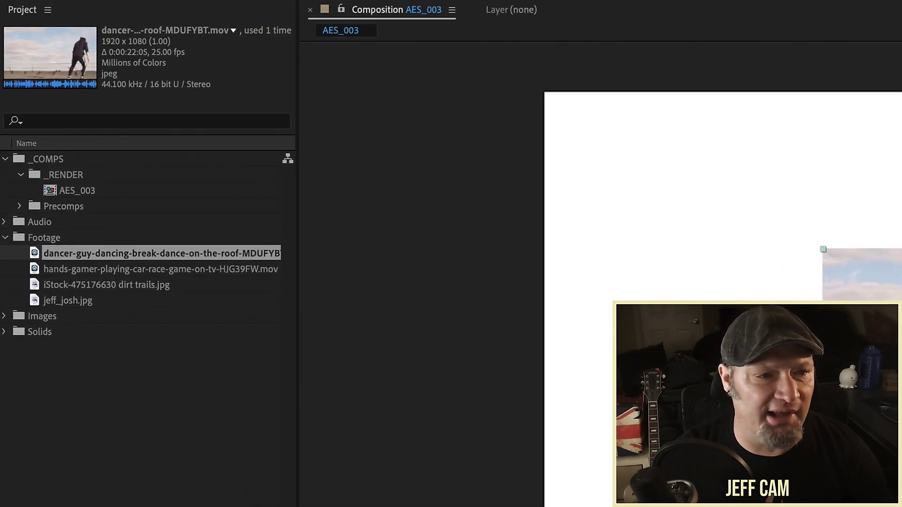
left_click(62, 103)
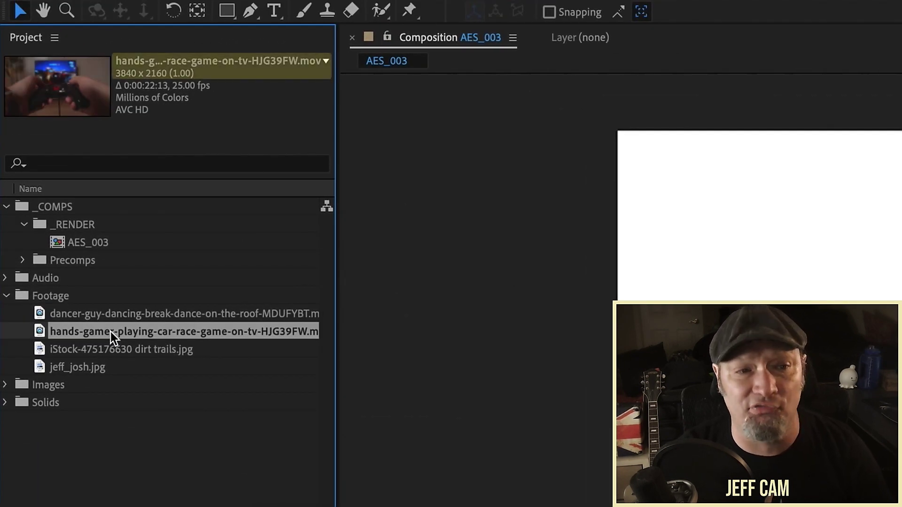
Step: Add the gamer clip as the top layer above the dancer, viewed at 100%
left_click_drag(108, 334, 504, 506)
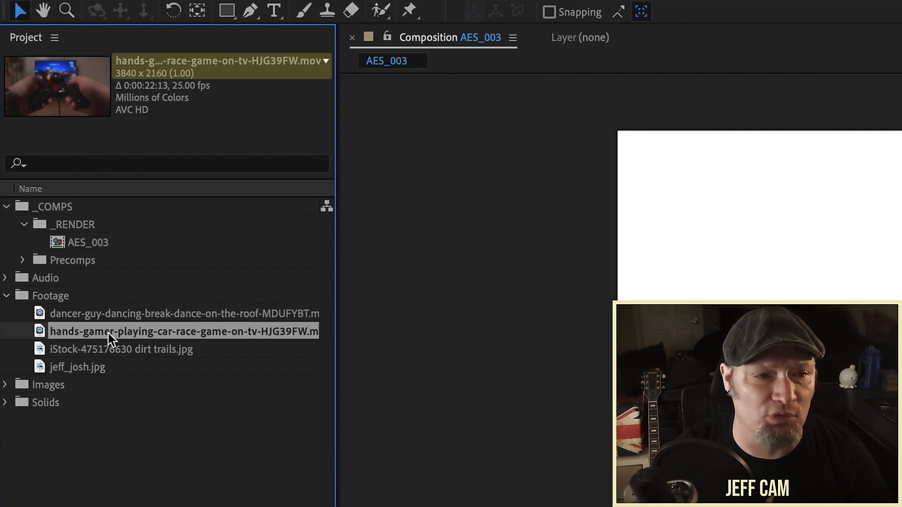
left_click_drag(323, 447, 325, 445)
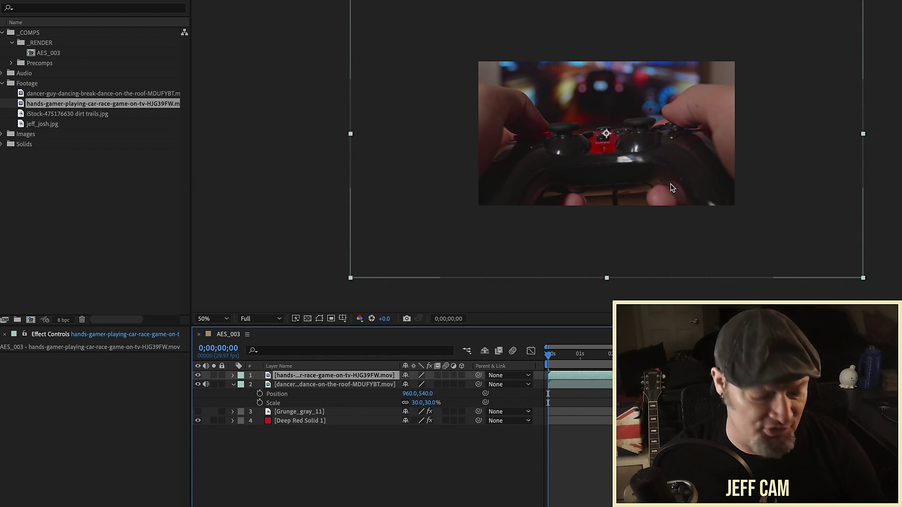
key("slash")
left_click(324, 385)
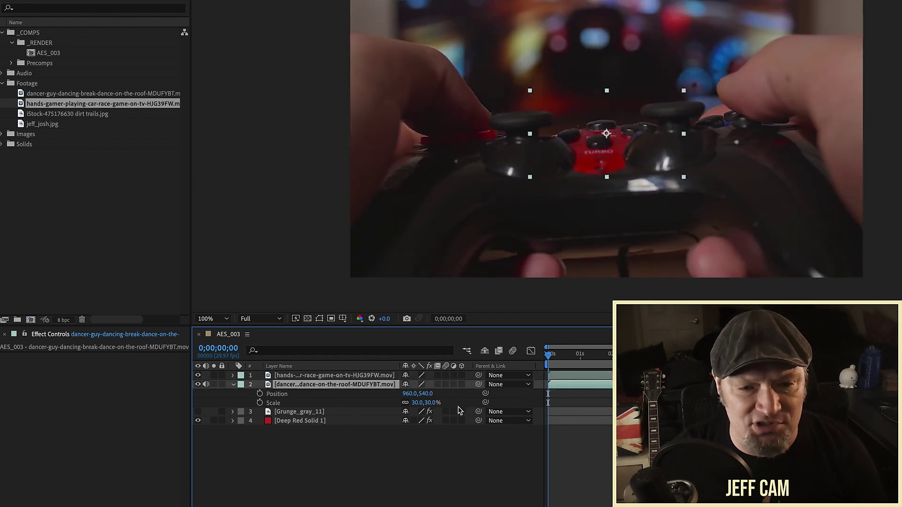
key("s")
Step: Set the gamer clip's scale to 15%
left_click(376, 376)
key("s")
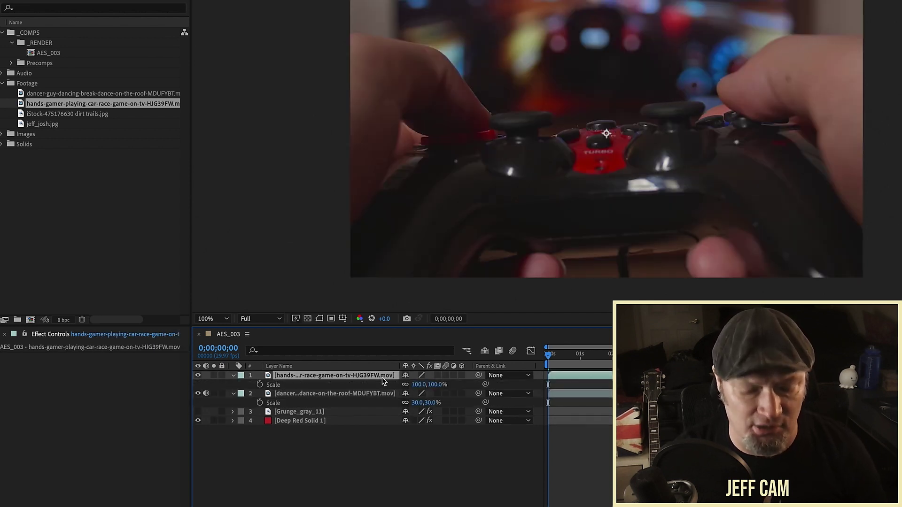
left_click(414, 385)
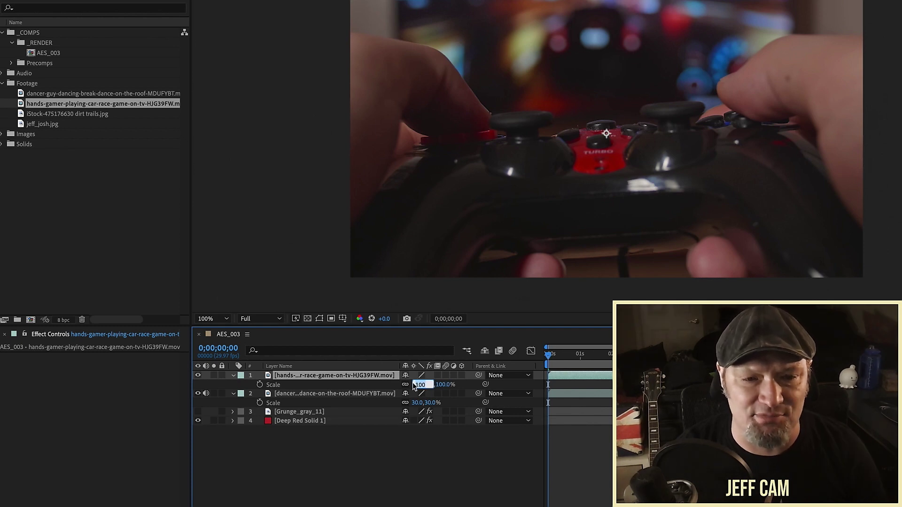
type("15")
key("Return")
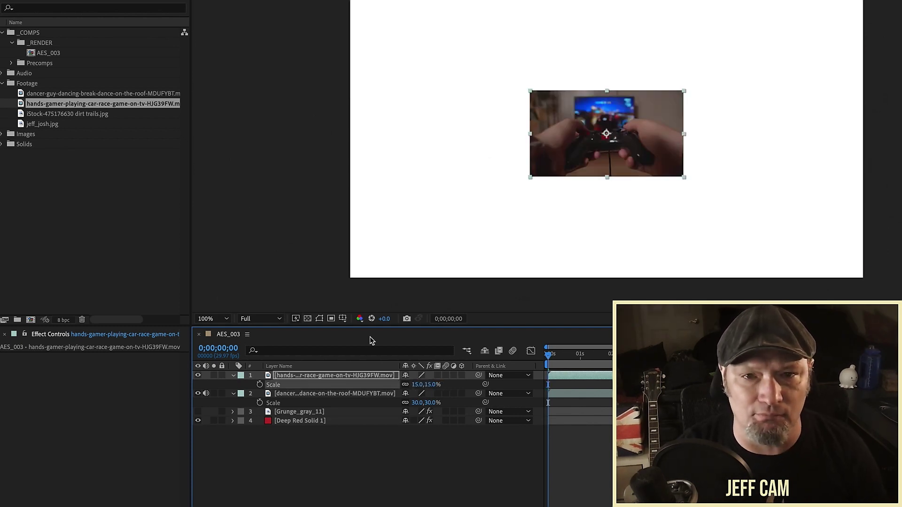
Step: Move the dancer clip to the upper left and the gamer clip below it
left_click_drag(532, 159, 517, 208)
left_click_drag(544, 116, 449, 54)
left_click_drag(555, 164, 480, 167)
left_click_drag(486, 87, 478, 81)
left_click(103, 115)
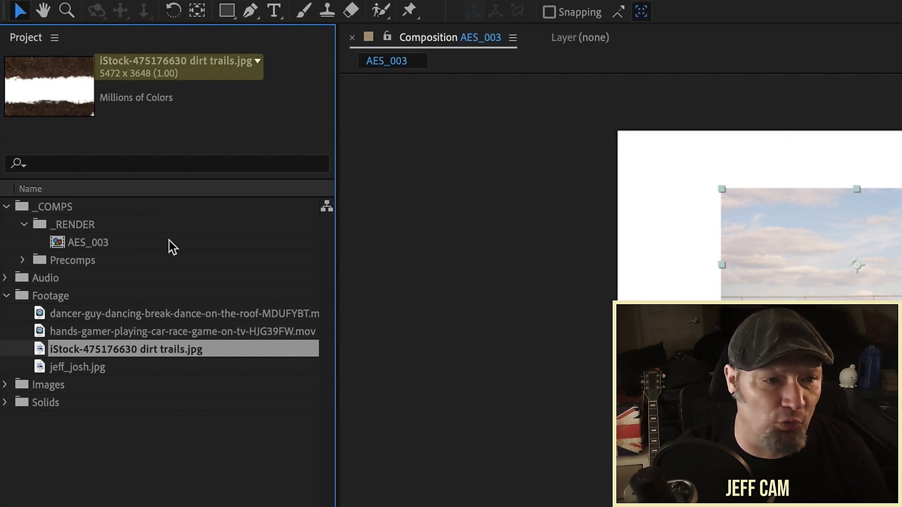
Step: Add the dirt trails image at 10% scale, right of the gamer clip
left_click_drag(181, 348, 470, 235)
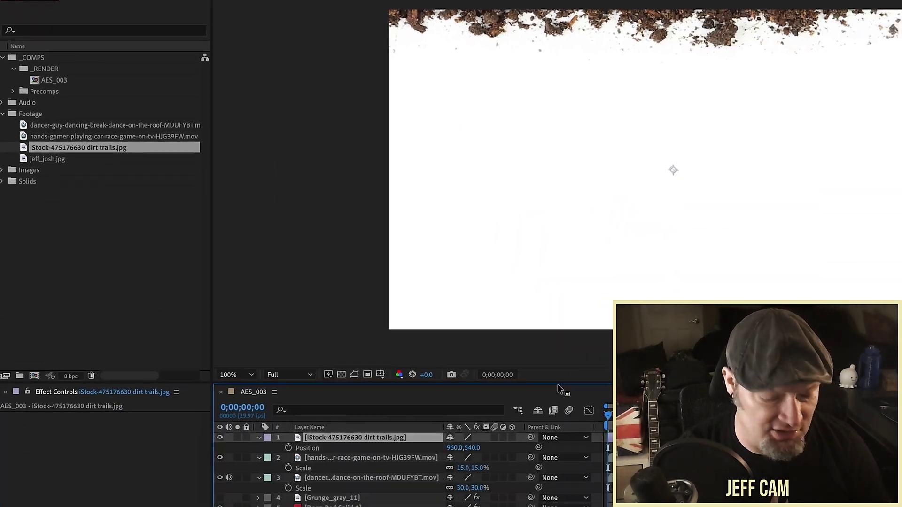
key("shift+s")
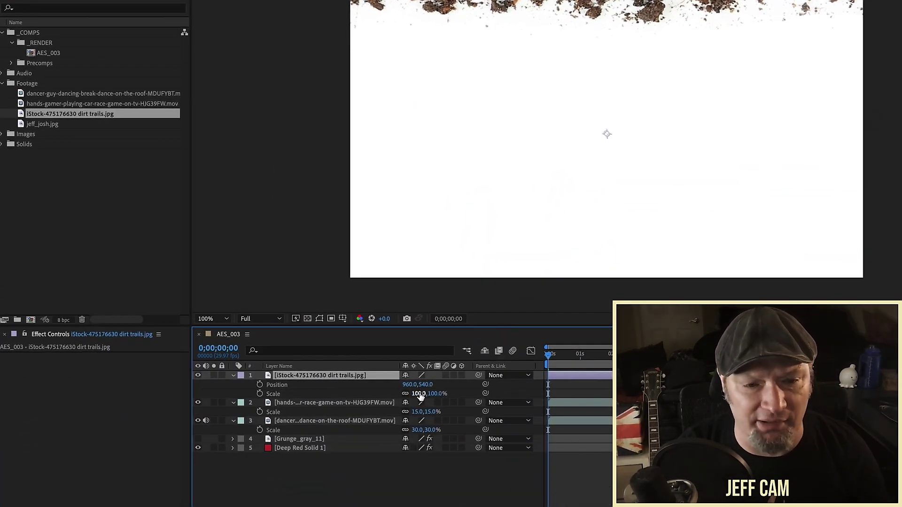
left_click(419, 394)
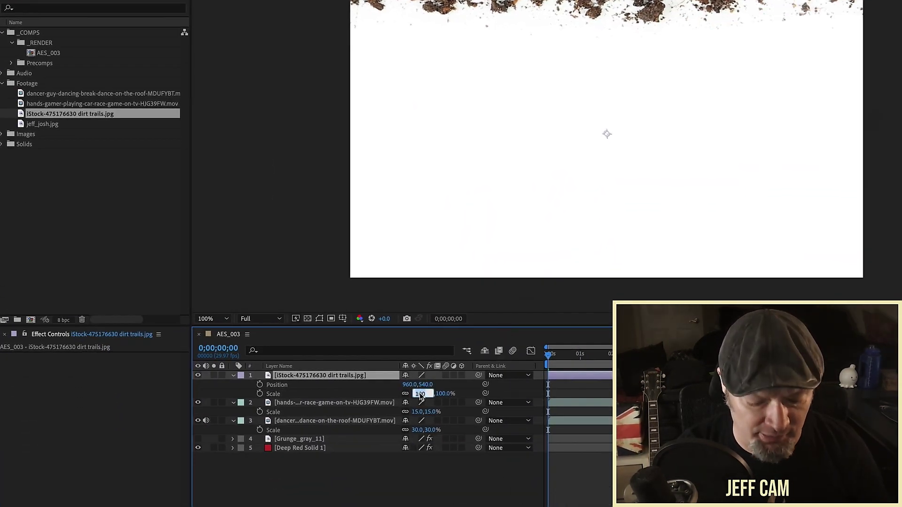
type("10")
key("Return")
left_click_drag(636, 140, 757, 172)
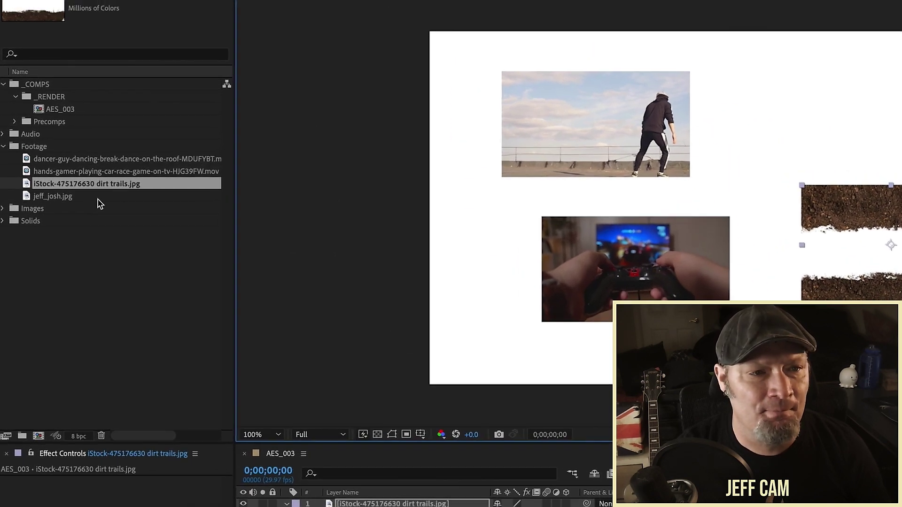
Step: Enlarge the jeff_josh photo to 177% and place it at the upper right
left_click(70, 124)
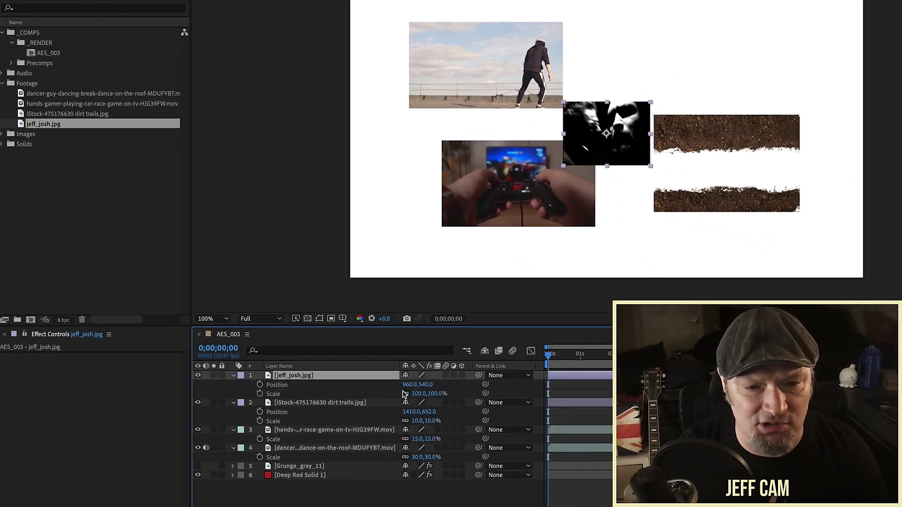
left_click_drag(420, 397, 458, 396)
left_click_drag(660, 97, 783, 40)
left_click(709, 176)
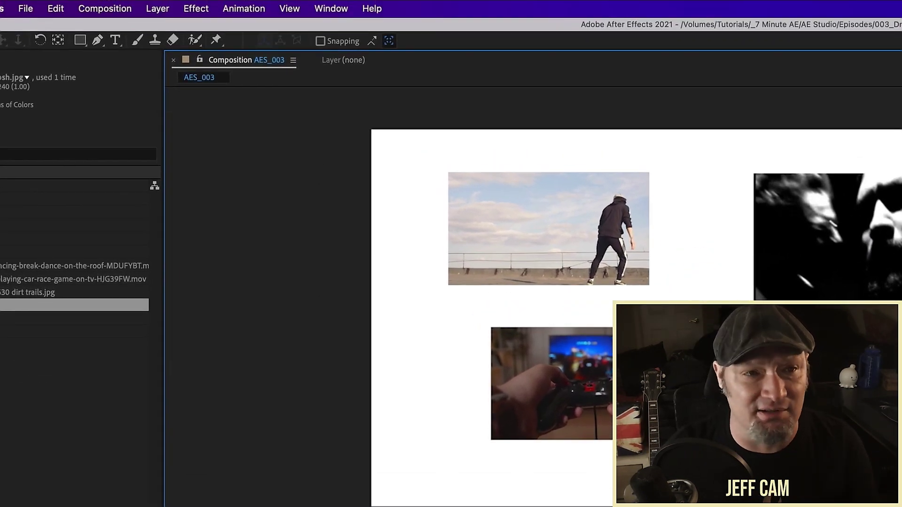
Step: Apply Perspective > Drop Shadow to dirt trails at defaults: 50% opacity, 135°, distance 5
left_click(201, 9)
mouse_move(245, 316)
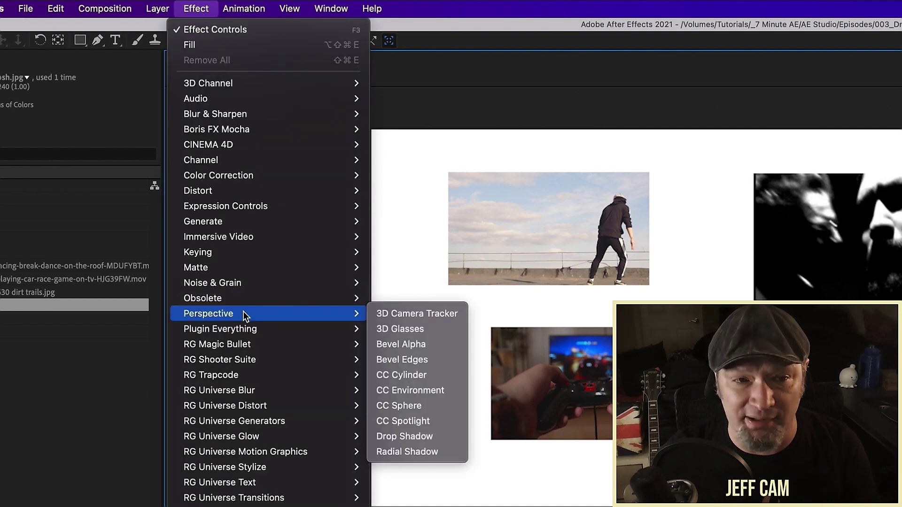
left_click(422, 436)
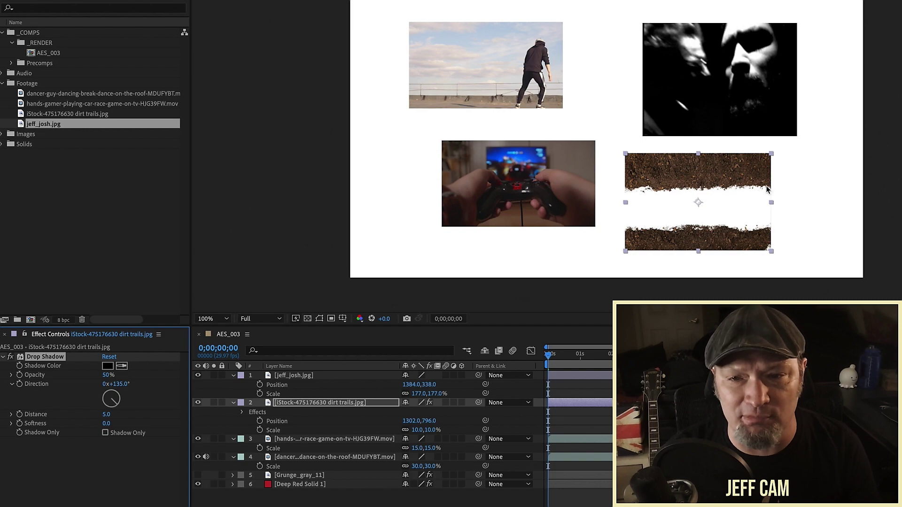
key("period")
left_click_drag(750, 141, 717, 100)
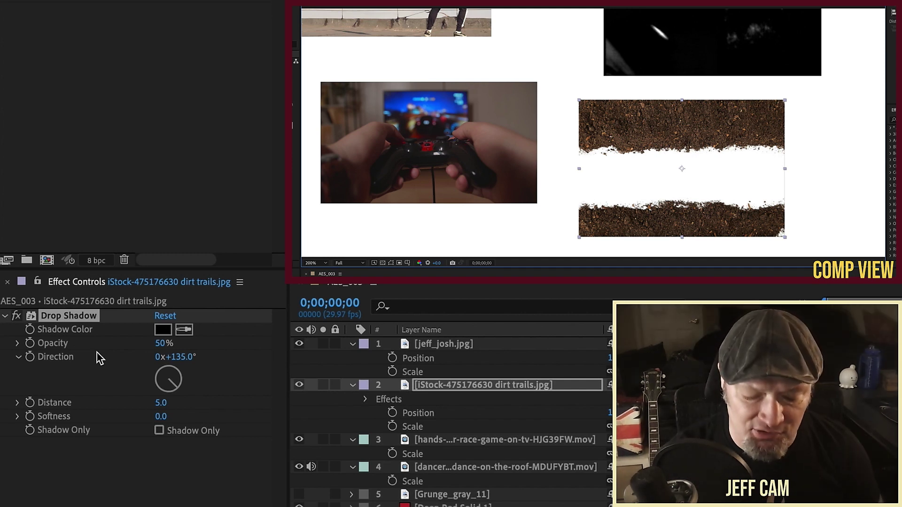
Step: Set the dirt image's Drop Shadow distance to 200 and softness to 300
left_click(164, 403)
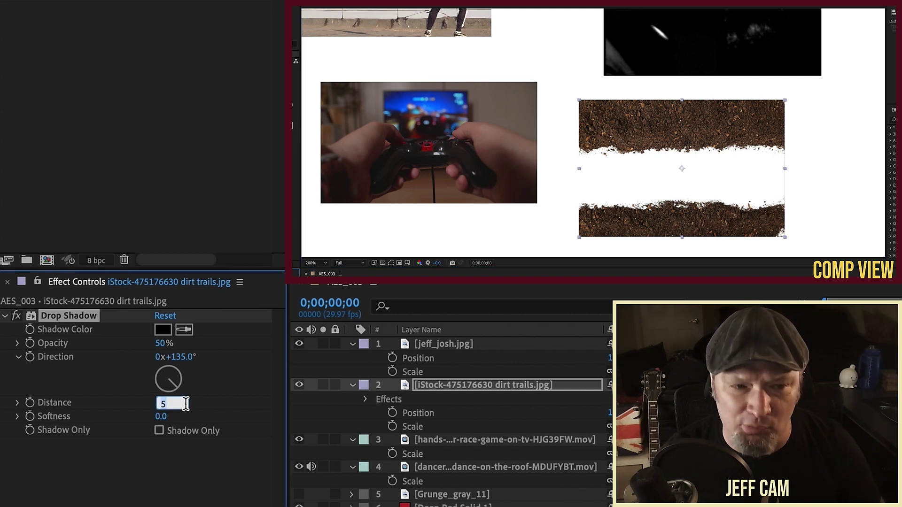
key("Return")
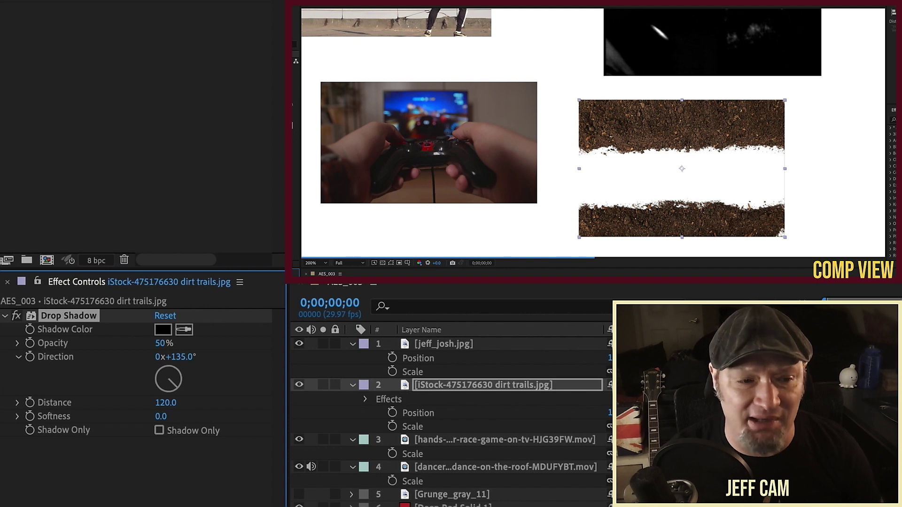
mouse_move(164, 403)
left_mouse_down()
mouse_move(188, 404)
mouse_move(165, 413)
left_mouse_up()
left_click(165, 405)
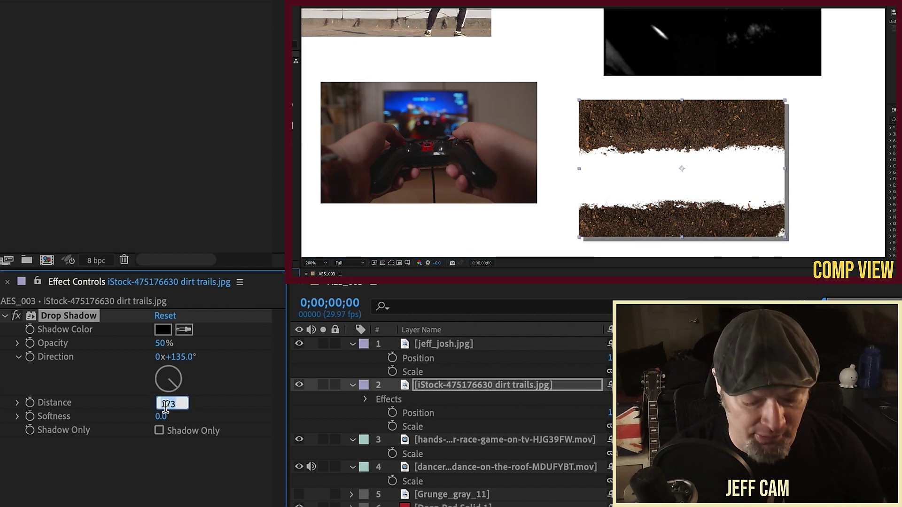
type("200")
key("Return")
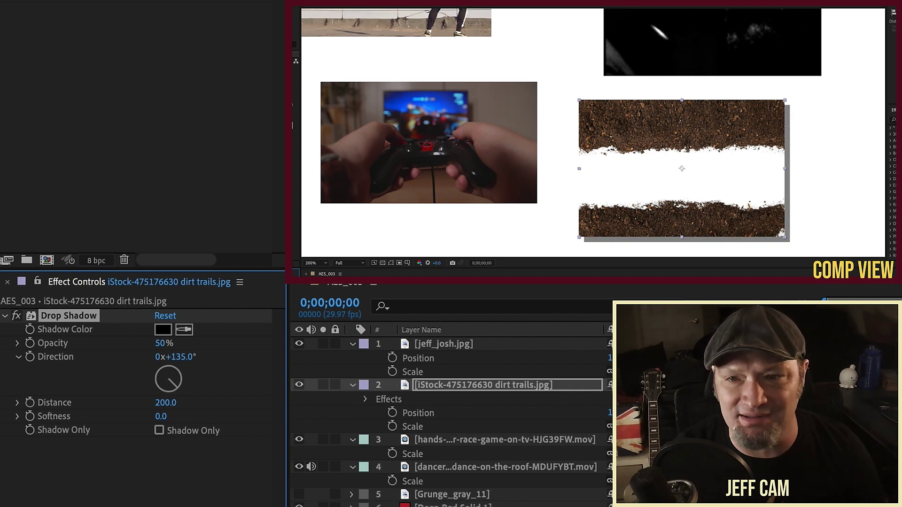
left_click(162, 417)
left_click(94, 320)
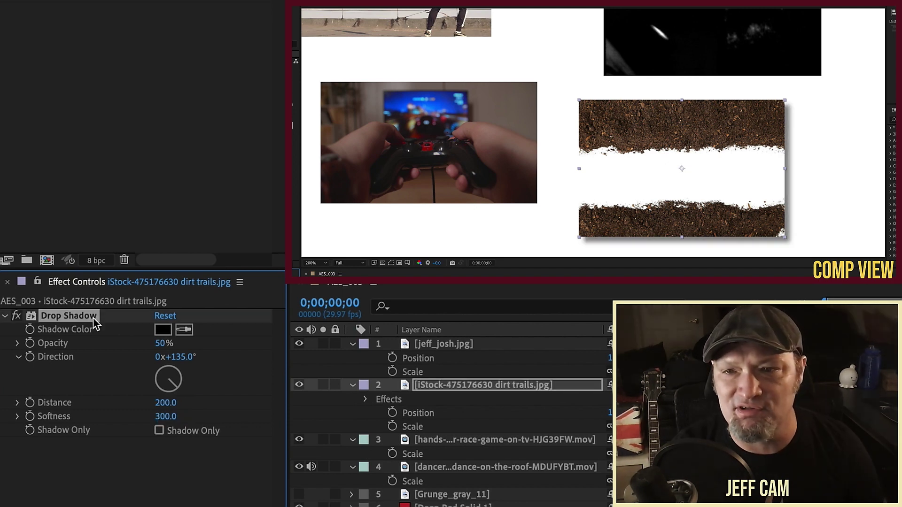
left_click(93, 318)
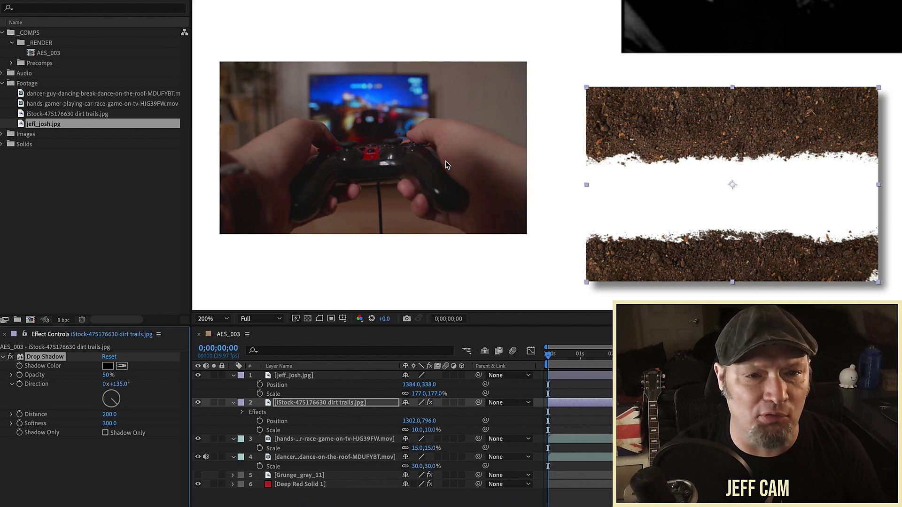
Step: Give the gamer clip the same Drop Shadow (distance 200, softness 300)
left_click(446, 161)
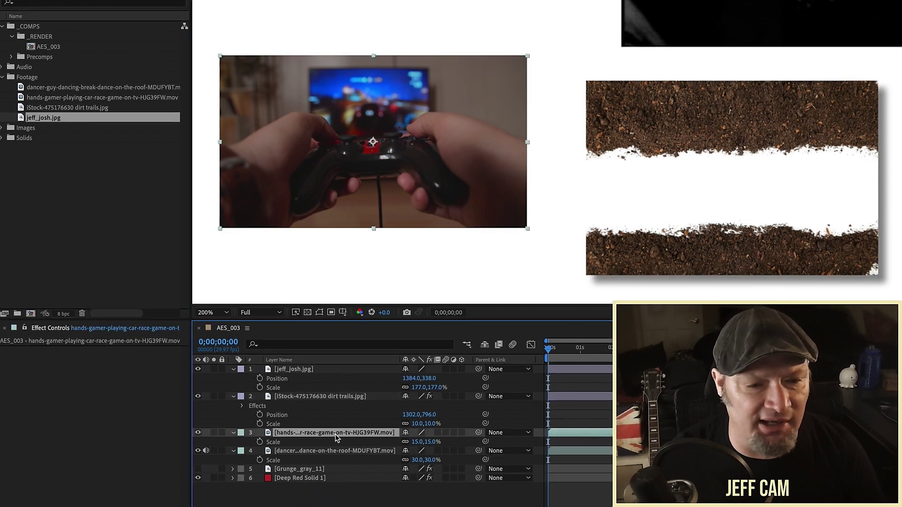
right_click(335, 440)
mouse_move(404, 443)
left_click(482, 455)
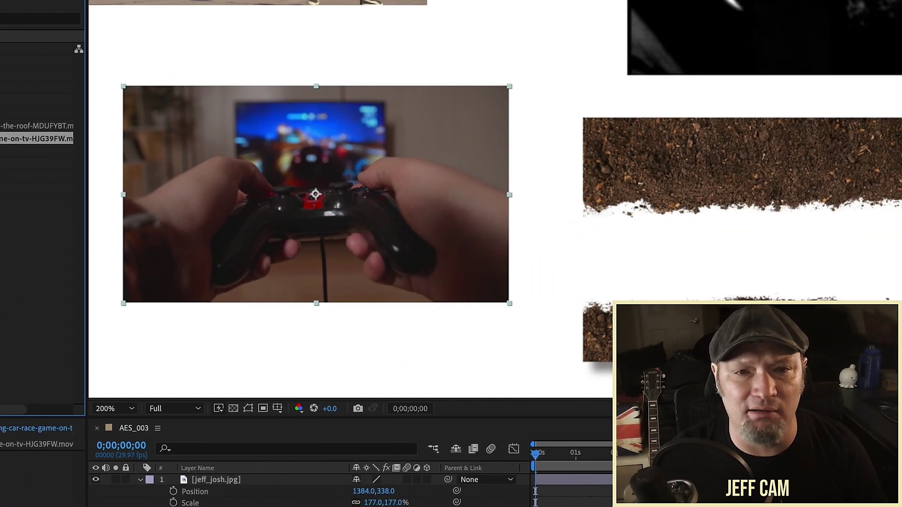
left_click_drag(799, 188, 515, 178)
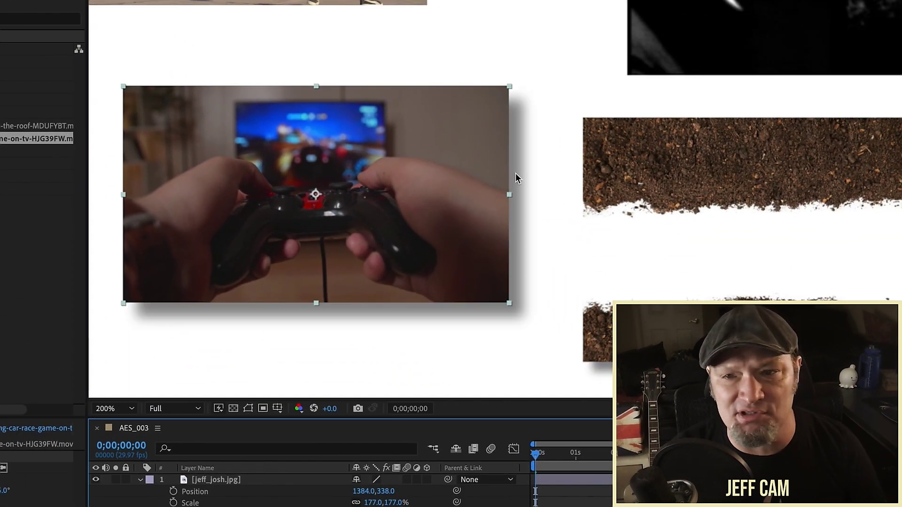
left_click_drag(810, 214, 417, 216)
Step: Paste the Drop Shadow onto the dancer clip and view the whole comp at 100%
scroll(528, 146, "up", 2)
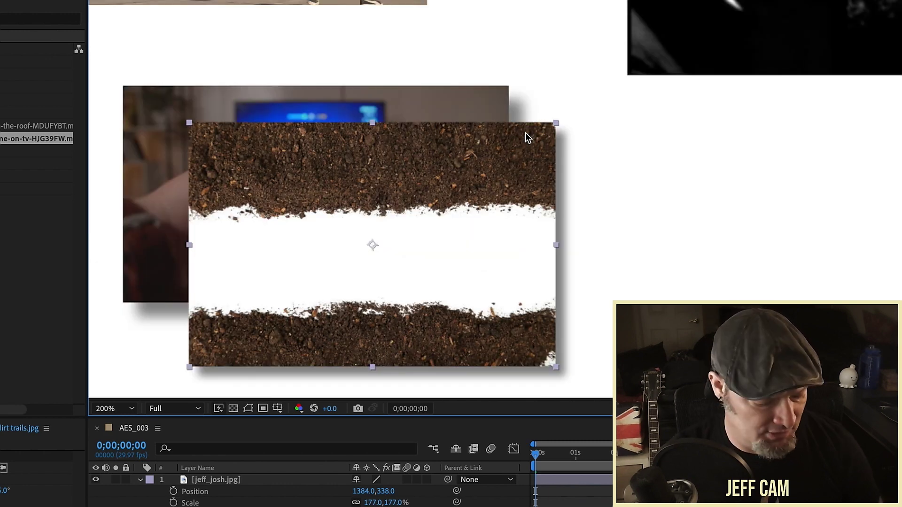
left_click_drag(512, 103, 560, 222)
left_click(376, 87)
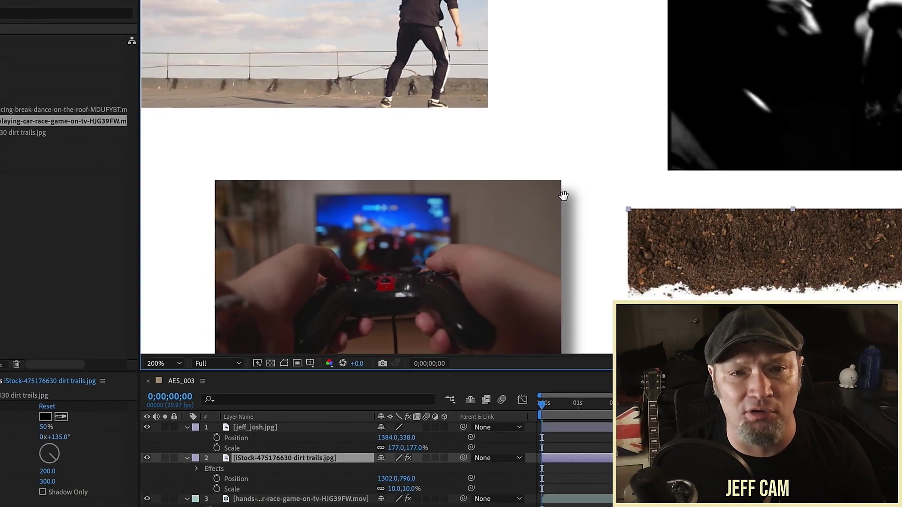
key("ctrl+v")
left_click_drag(421, 61, 507, 129)
scroll(508, 130, "down", 2)
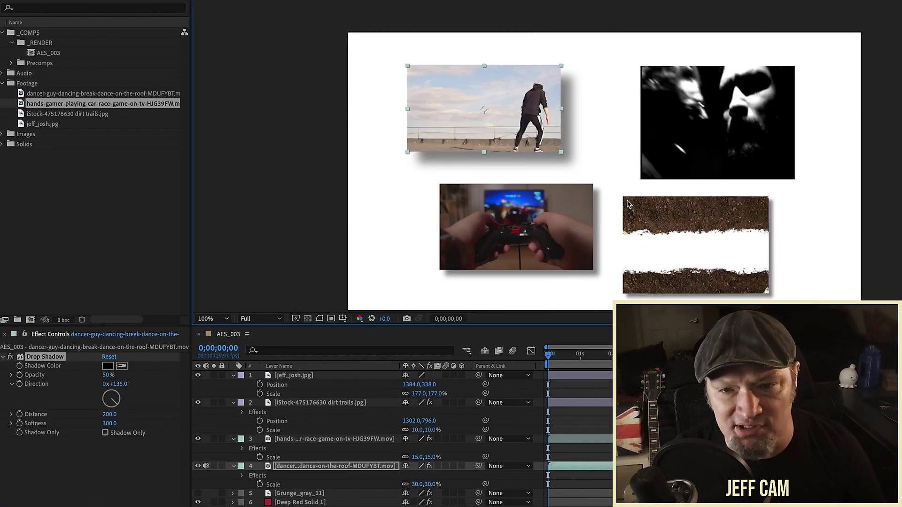
Step: Paste the Drop Shadow onto jeff_josh.jpg and move it up-left to 1268,264
left_click_drag(628, 203, 501, 123)
scroll(530, 107, "up", 2)
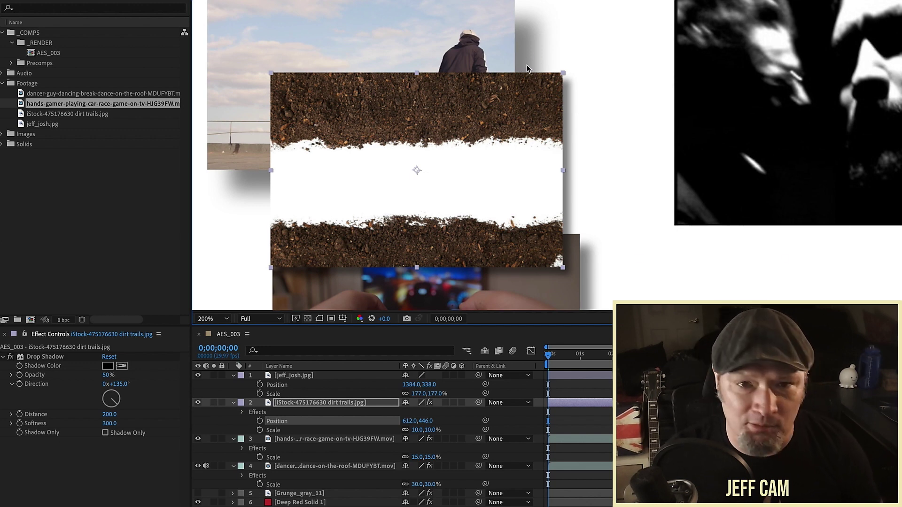
key("ctrl+z")
left_click(727, 95)
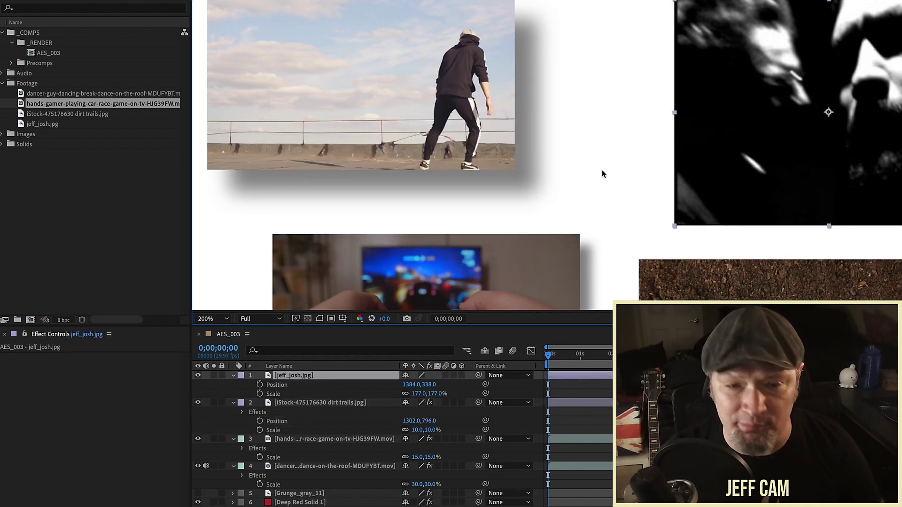
key("ctrl+v")
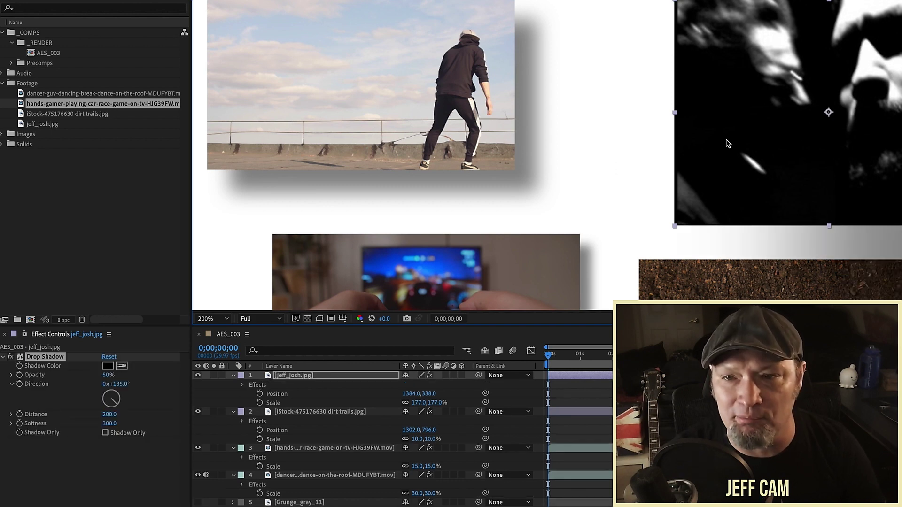
key("comma")
left_click_drag(751, 137, 719, 114)
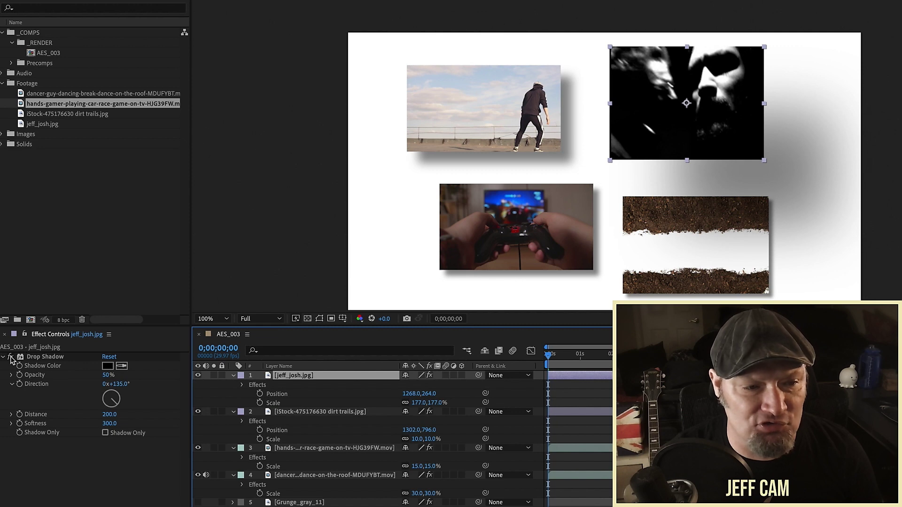
Step: Turn off jeff_josh's Drop Shadow effect and add a Layer Styles Drop Shadow instead
left_click(11, 357)
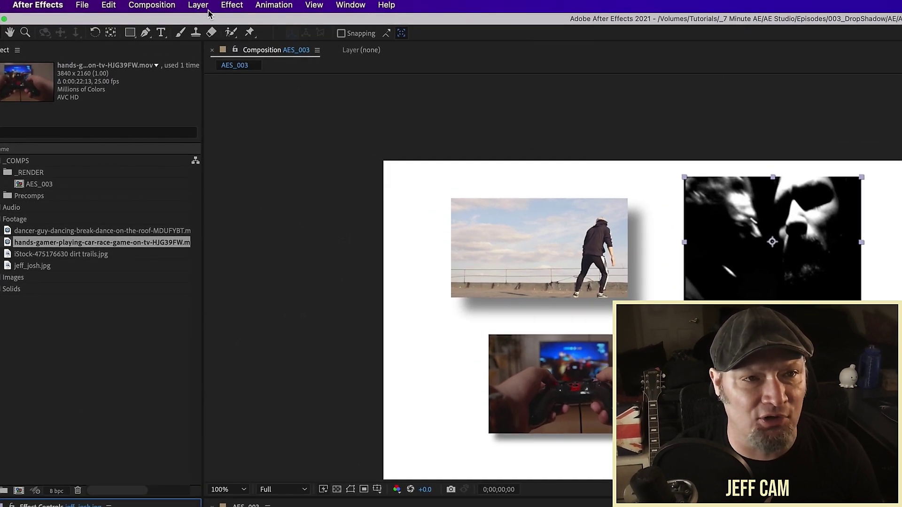
left_click(208, 9)
mouse_move(248, 326)
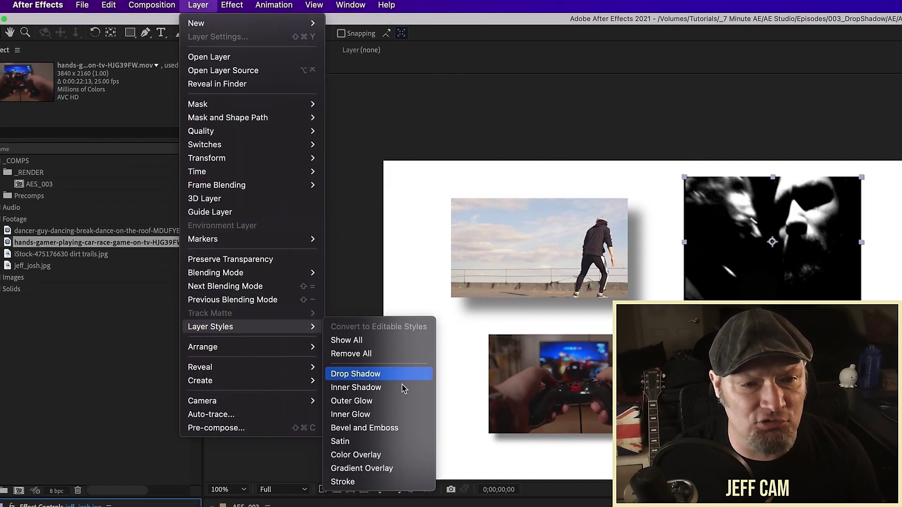
left_click(390, 374)
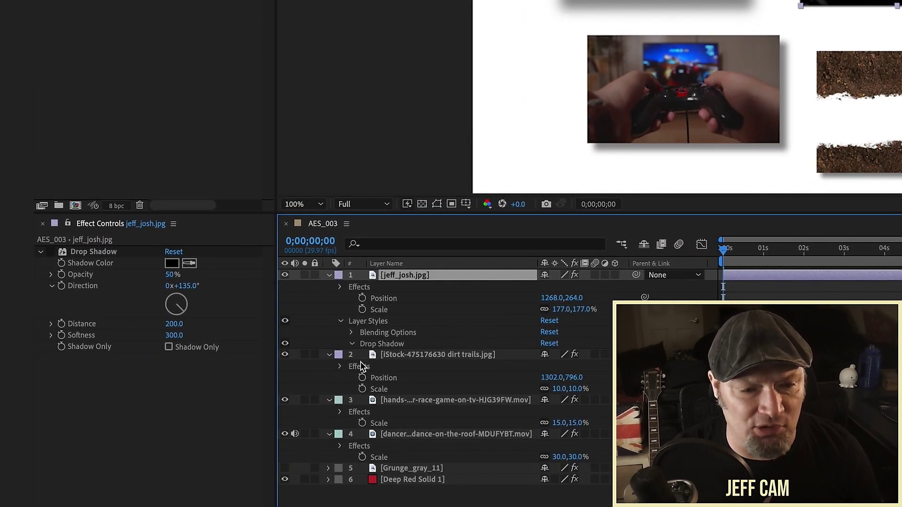
left_click(352, 343)
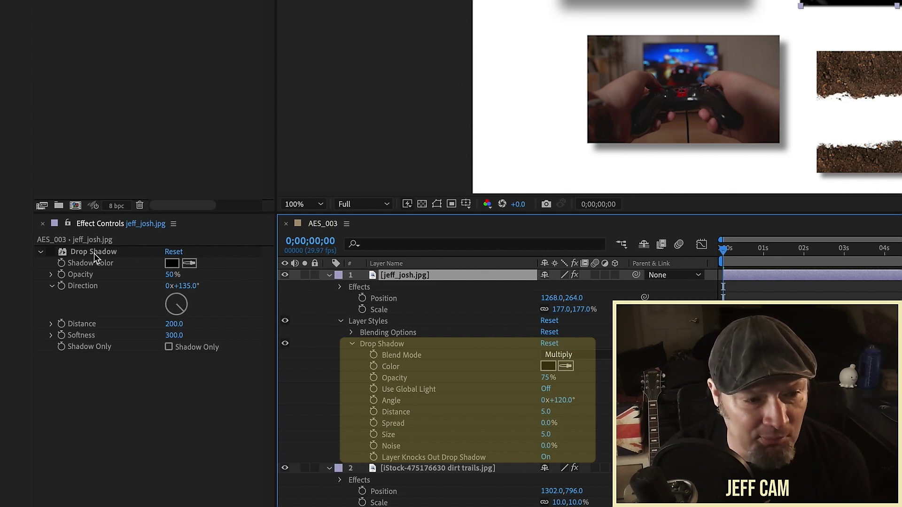
left_click(94, 253)
key("Return")
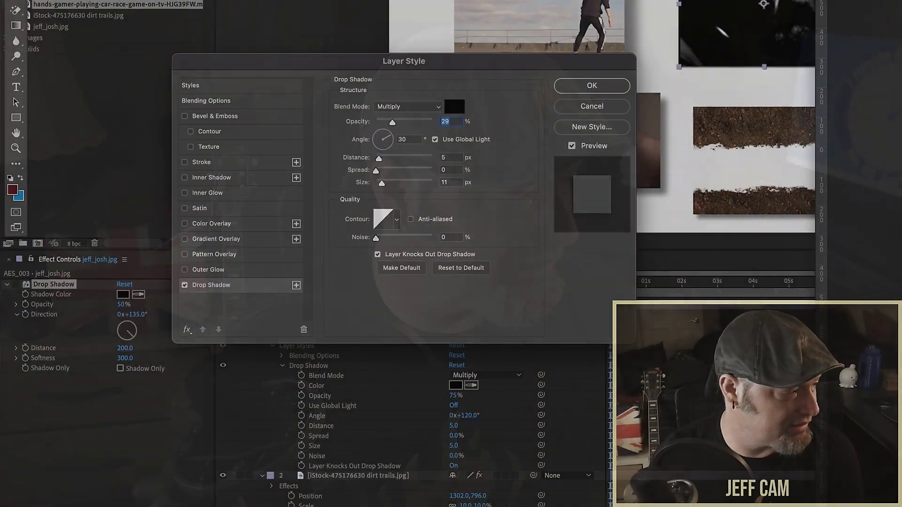
Step: Dismiss the Photoshop Drop Shadow layer style dialog, leaving its settings unchanged
key("Return")
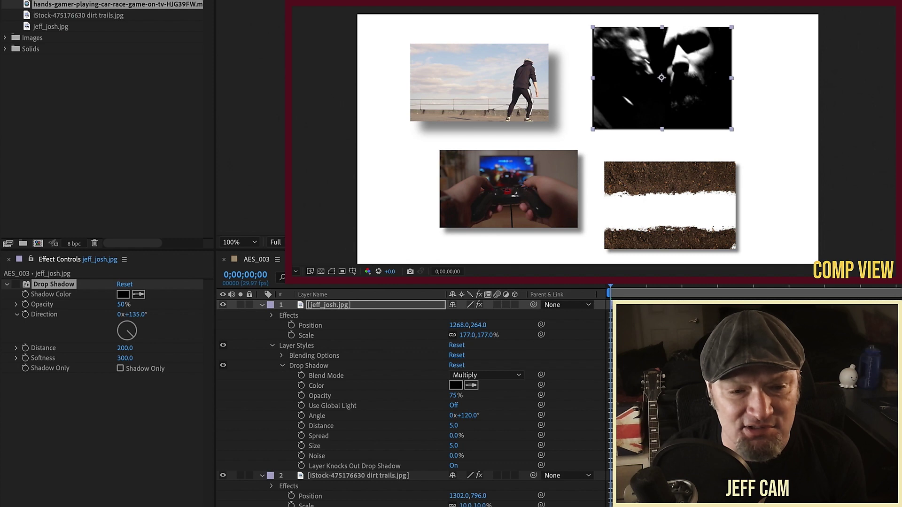
Step: Set the layer-style drop shadow distance to 50
left_click_drag(454, 425, 480, 425)
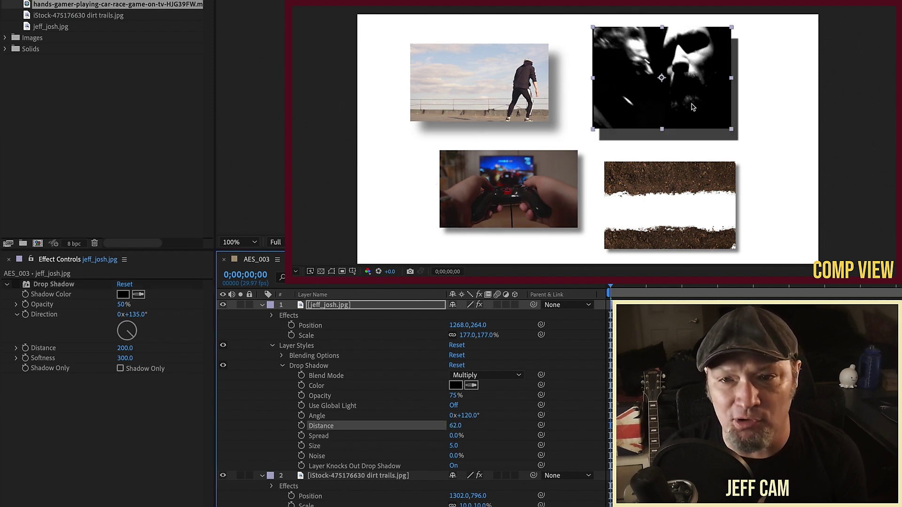
scroll(687, 108, "up", 1)
scroll(688, 108, "up", 1)
left_click(455, 426)
type("50")
key("Return")
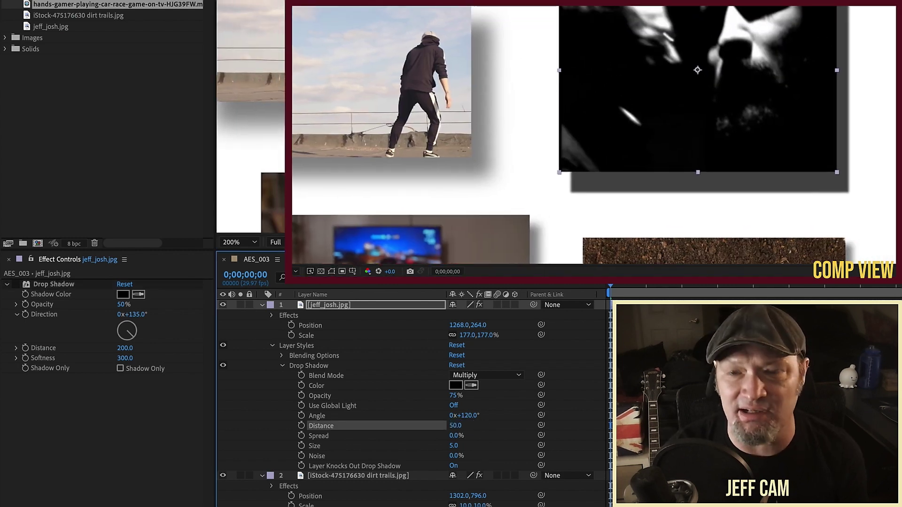
Step: Raise the layer-style shadow size to 17, keeping distance at 50
left_click_drag(454, 446, 460, 445)
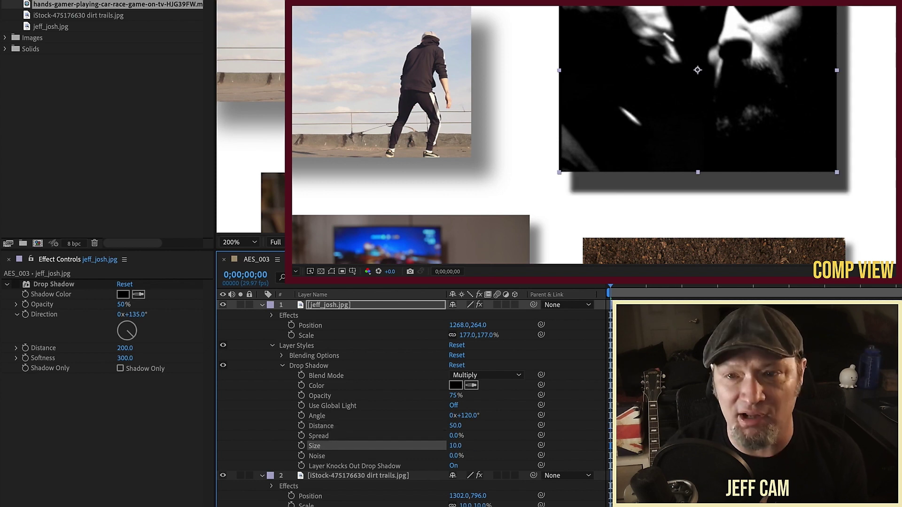
left_click_drag(458, 425, 460, 445)
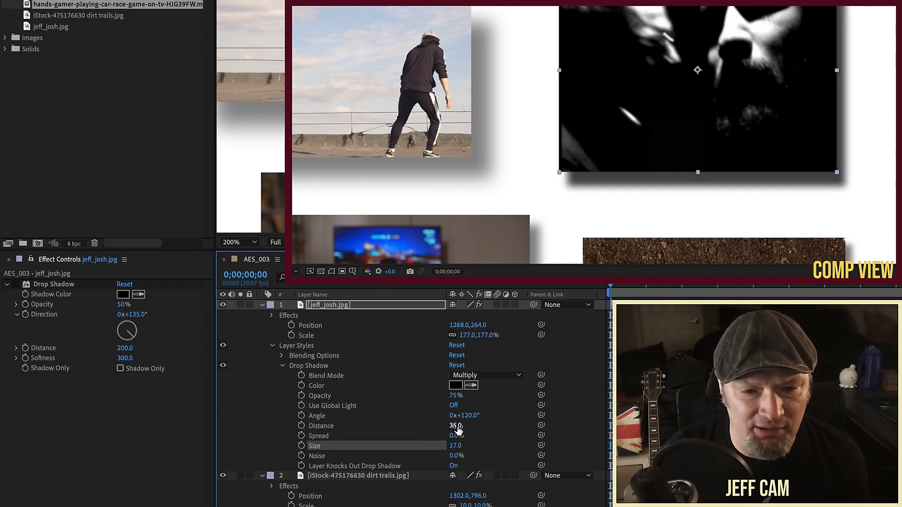
left_click(458, 426)
type("50")
key("Return")
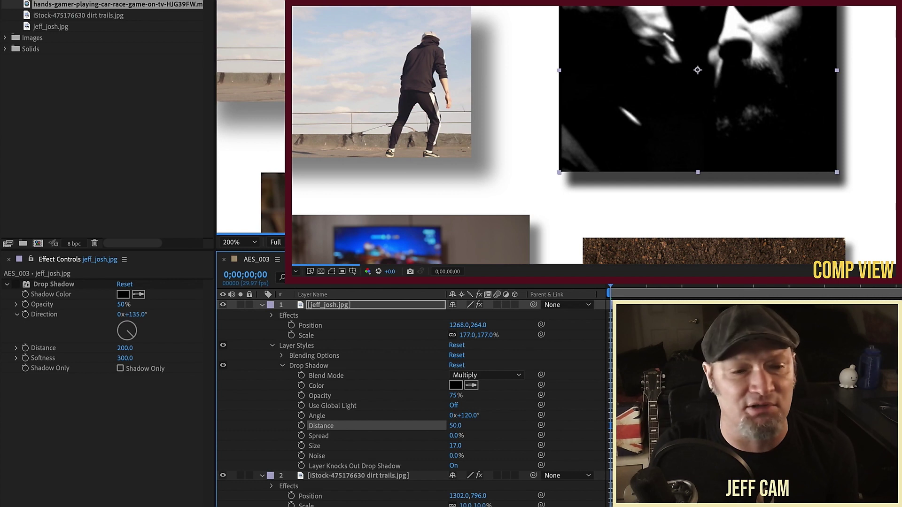
left_click(301, 347)
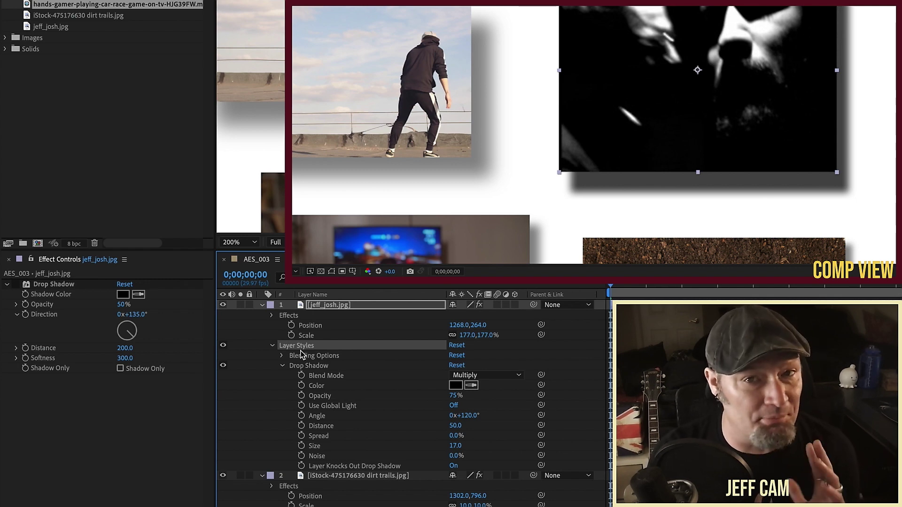
key("ctrl+Down")
scroll(520, 138, "down", 2)
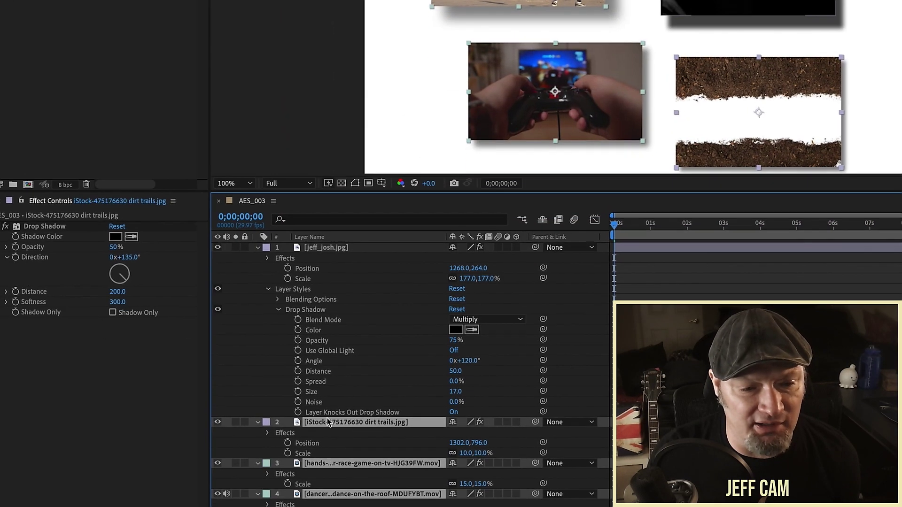
Step: Remove all effects from the selected layers and paste the jeff_josh.jpg drop shadow layer style onto them
right_click(331, 476)
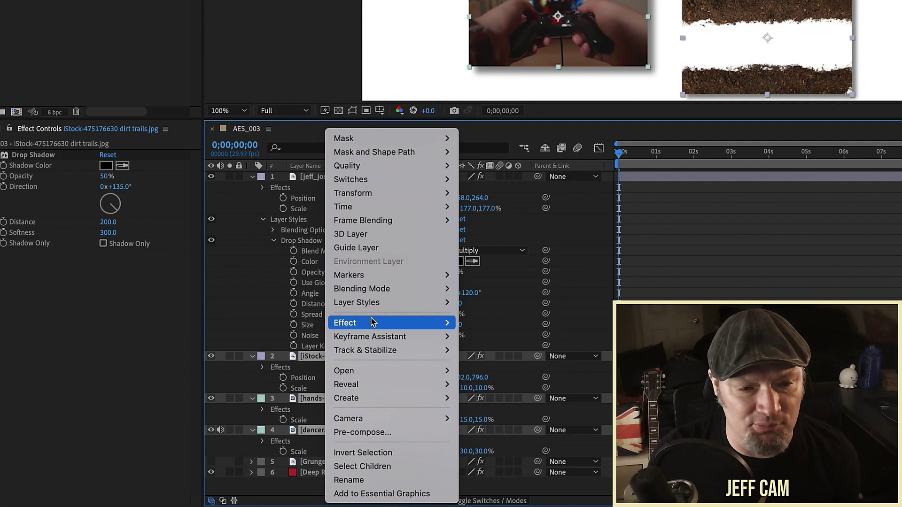
mouse_move(372, 322)
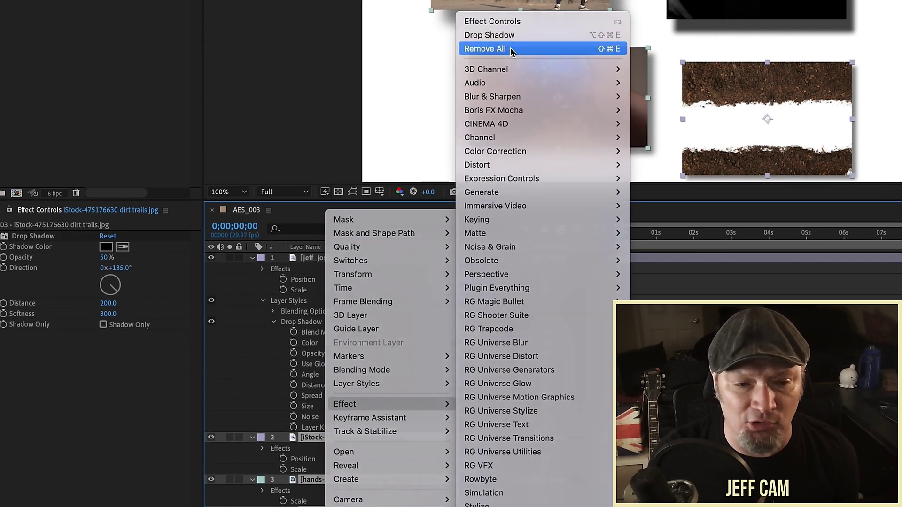
left_click(510, 48)
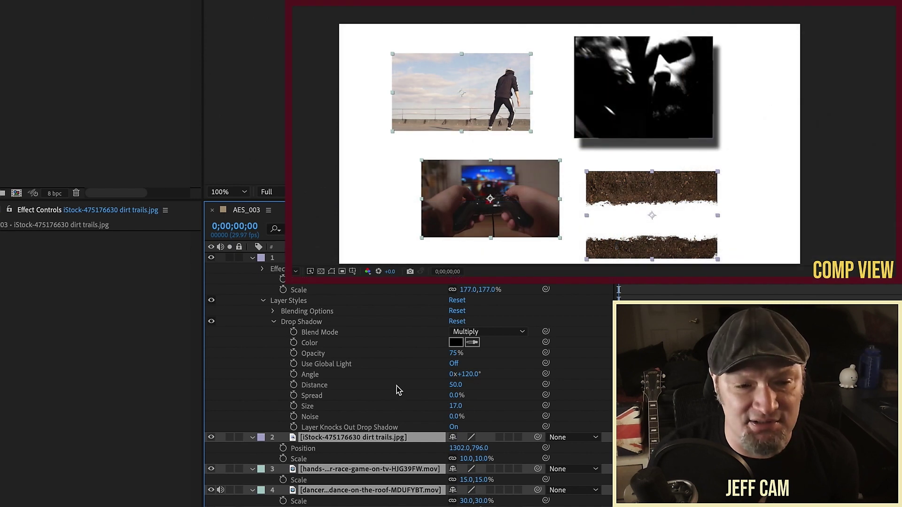
key("ctrl+v")
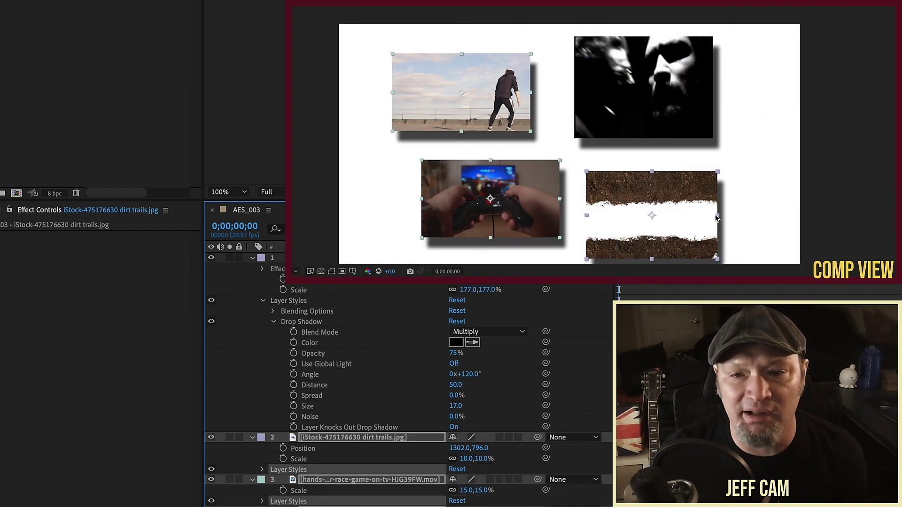
Step: Inspect the pasted shadows by selecting the dancer, dirt trails and jeff_josh.jpg layers in turn
scroll(666, 181, "up", 1)
left_click_drag(666, 181, 638, 112)
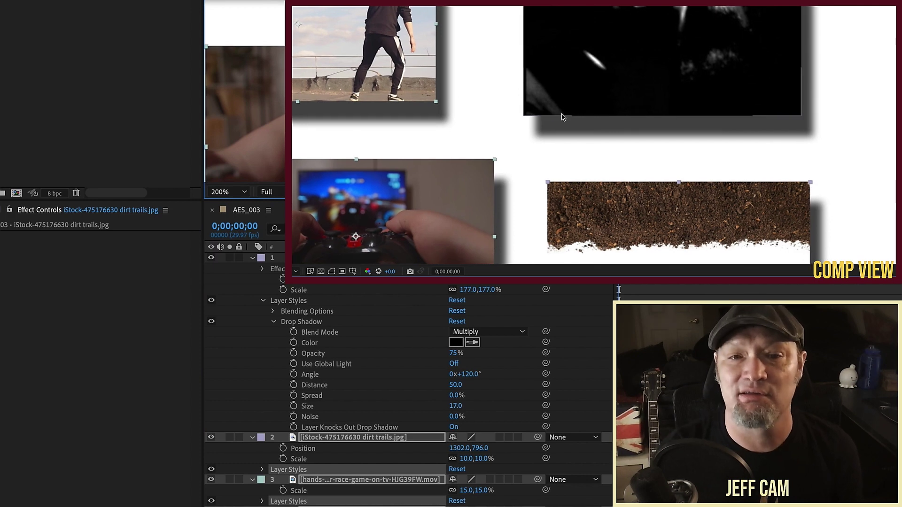
scroll(563, 116, "down", 1)
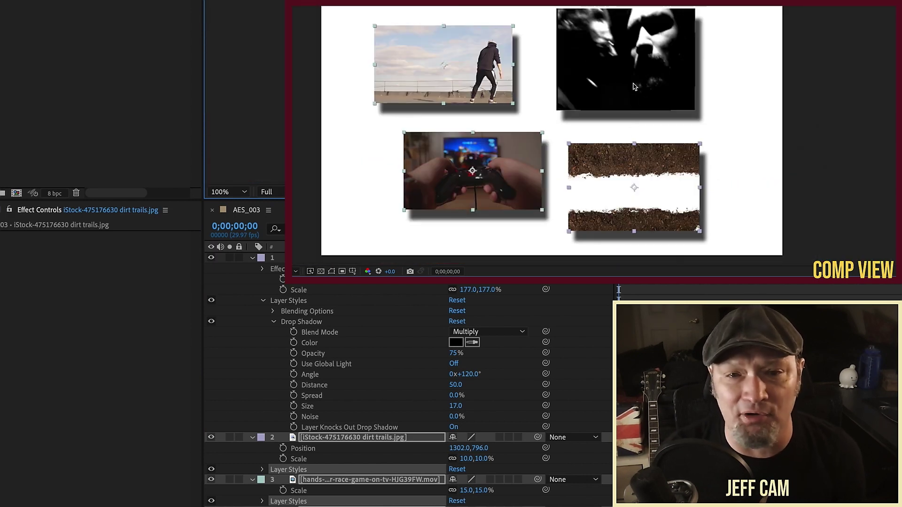
left_click(369, 323)
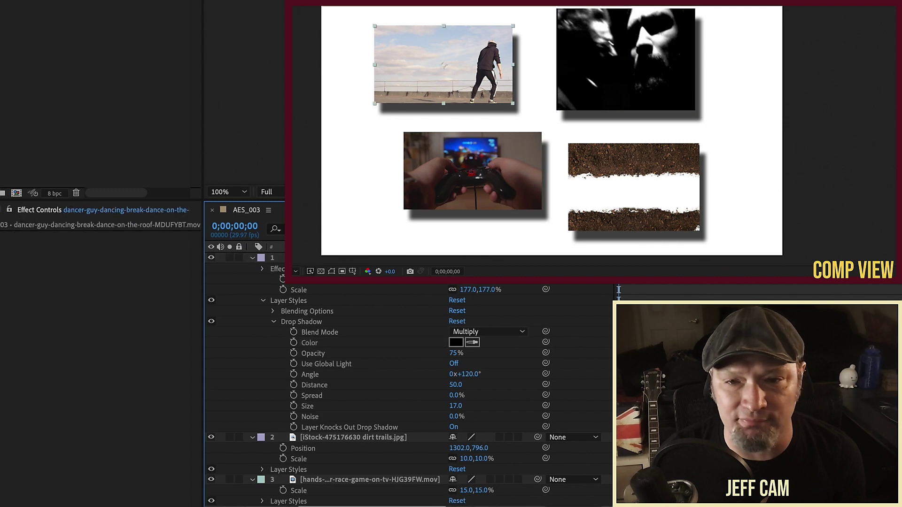
left_click(703, 189)
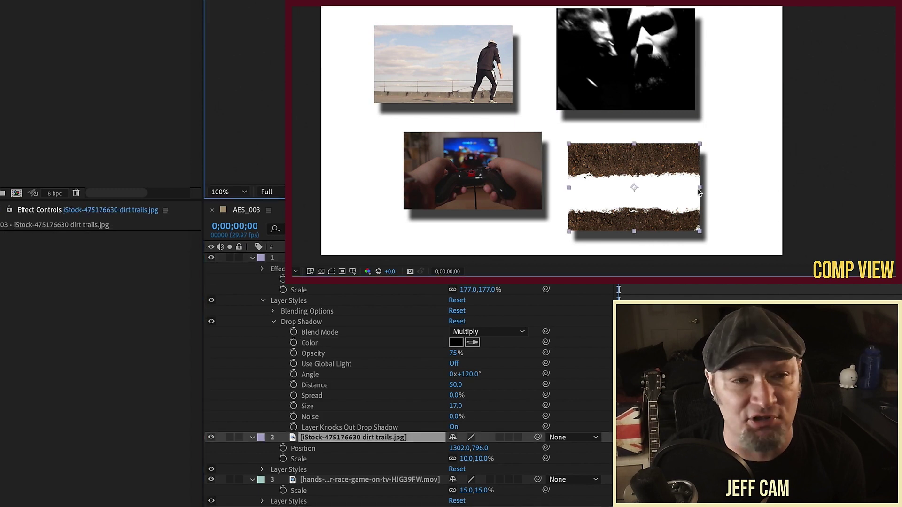
left_click(673, 62)
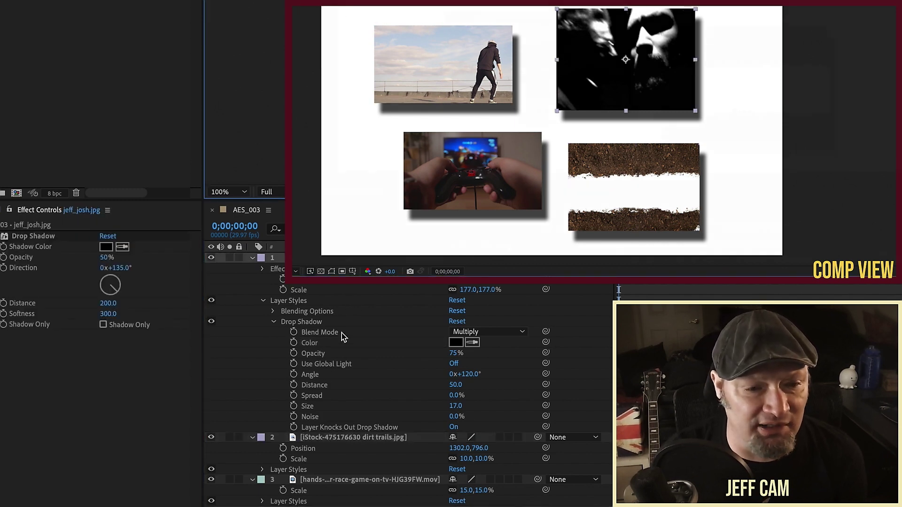
Step: Reveal the face image layer's source file in the Project panel
right_click(341, 258)
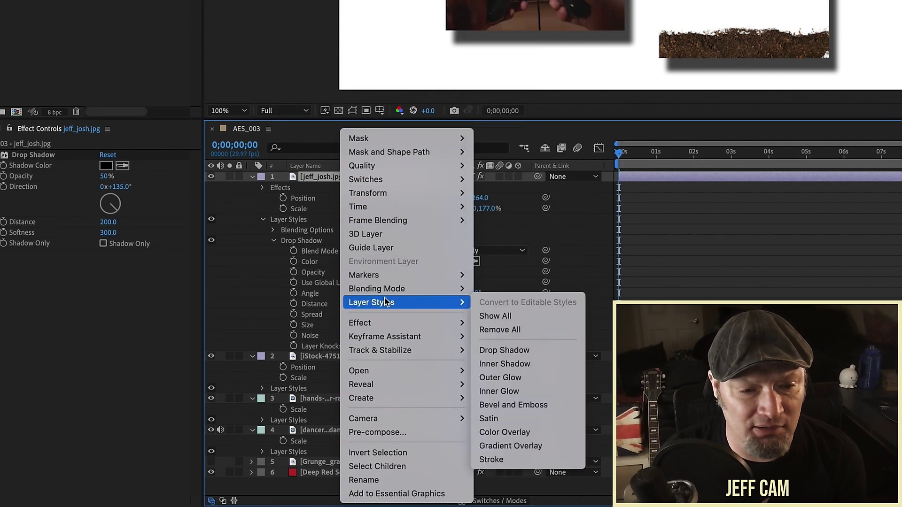
mouse_move(407, 384)
left_click(523, 397)
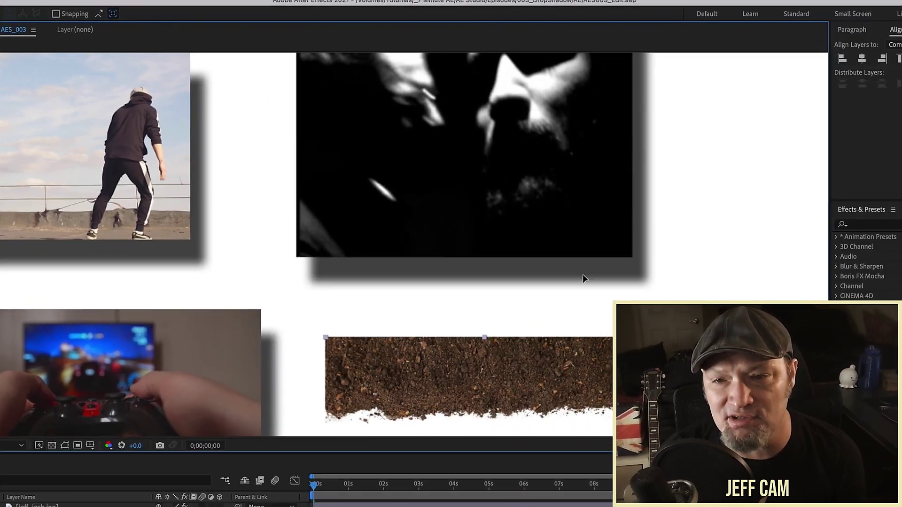
Step: Pan the viewer and move the dirt trails image down to position 1408,705
left_click_drag(583, 278, 556, 119)
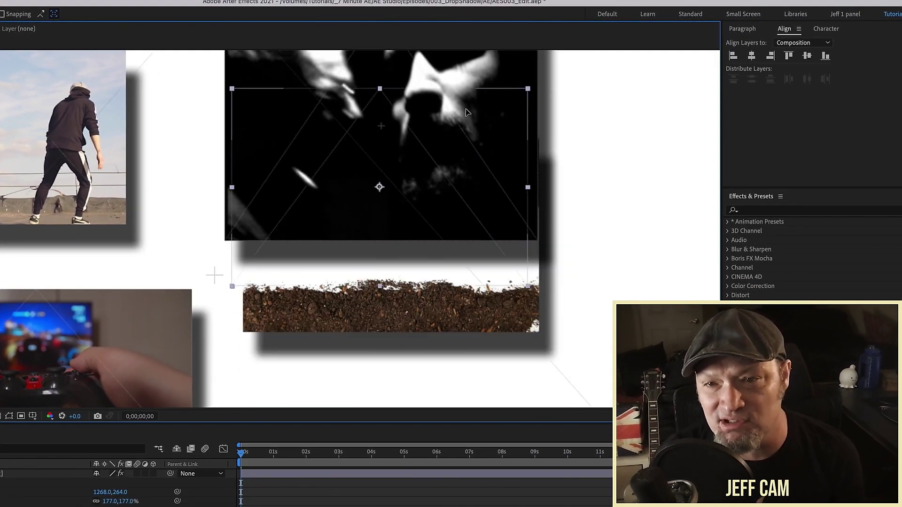
scroll(312, 263, "up", 2)
left_click_drag(559, 258, 243, 255)
key("v")
scroll(411, 268, "down", 1)
left_click_drag(336, 267, 391, 273)
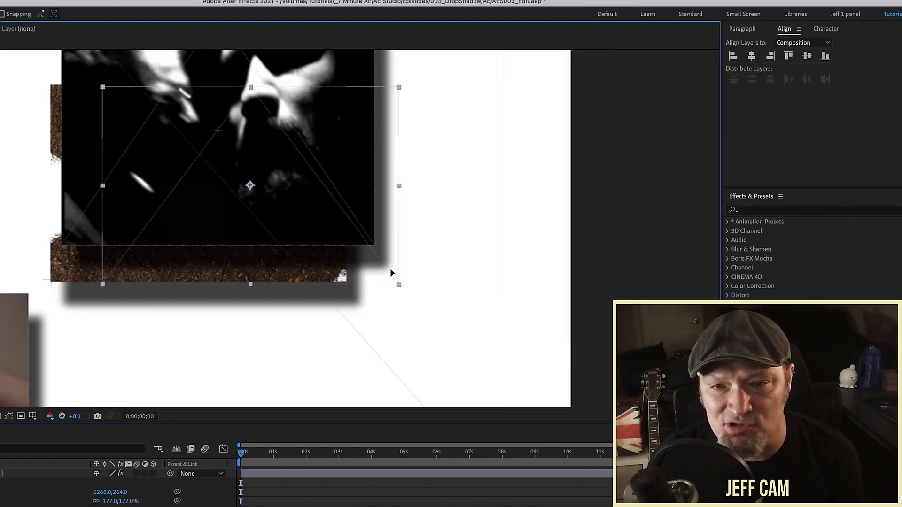
left_click_drag(370, 219, 364, 326)
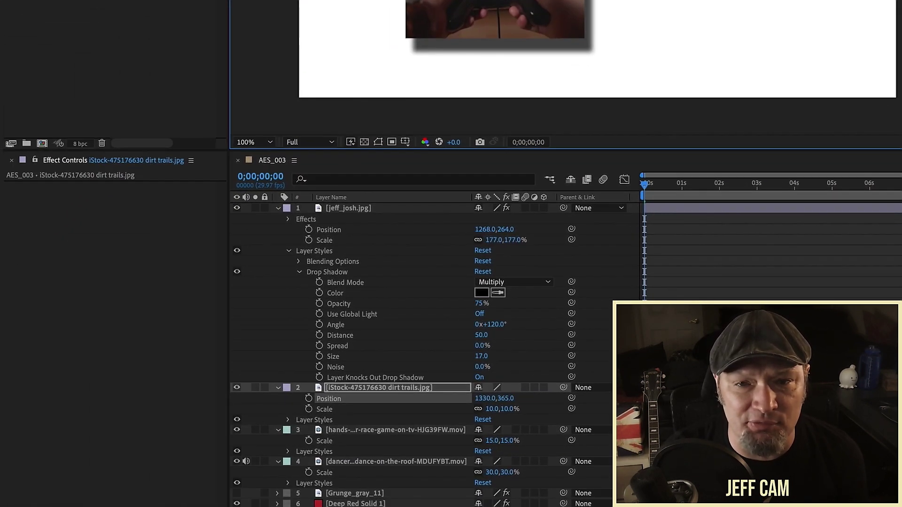
left_click_drag(795, 1, 801, 31)
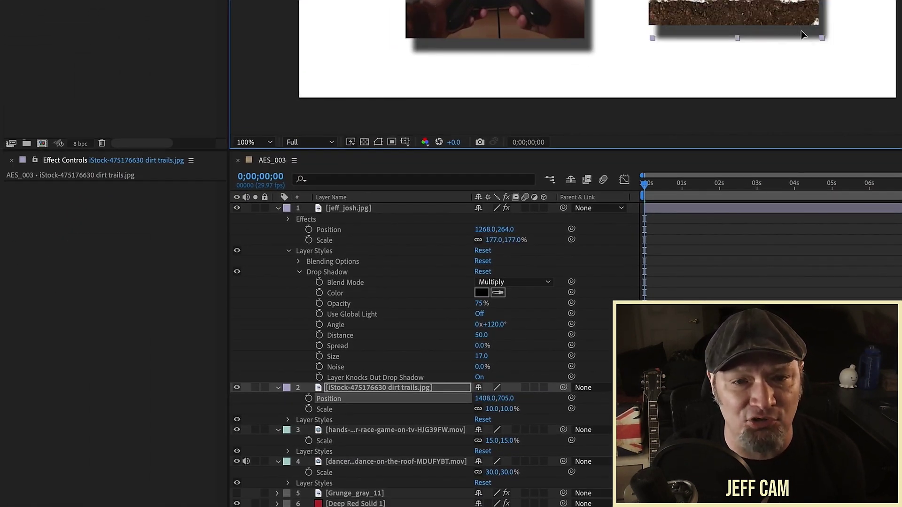
Step: Check jeff_josh's Drop Shadow settings and blend mode, then select the Grunge_gray_11 layer
left_click(350, 208)
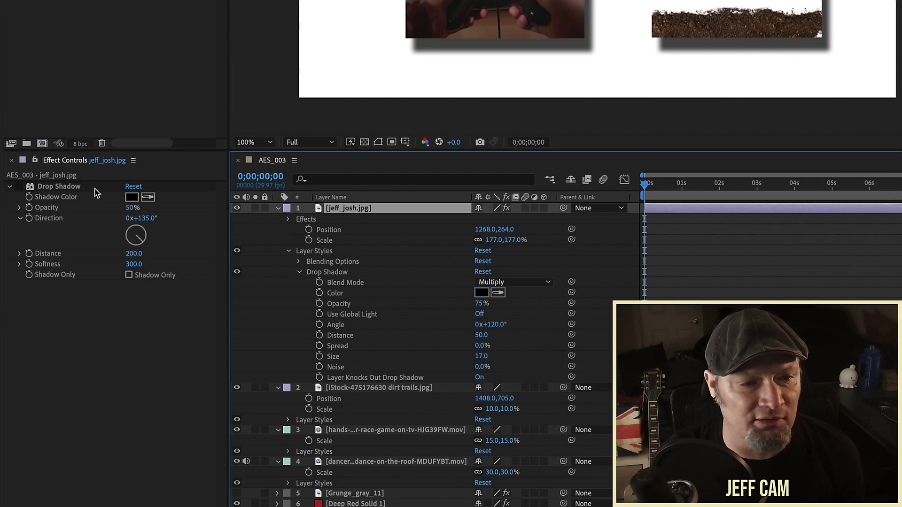
left_click(73, 188)
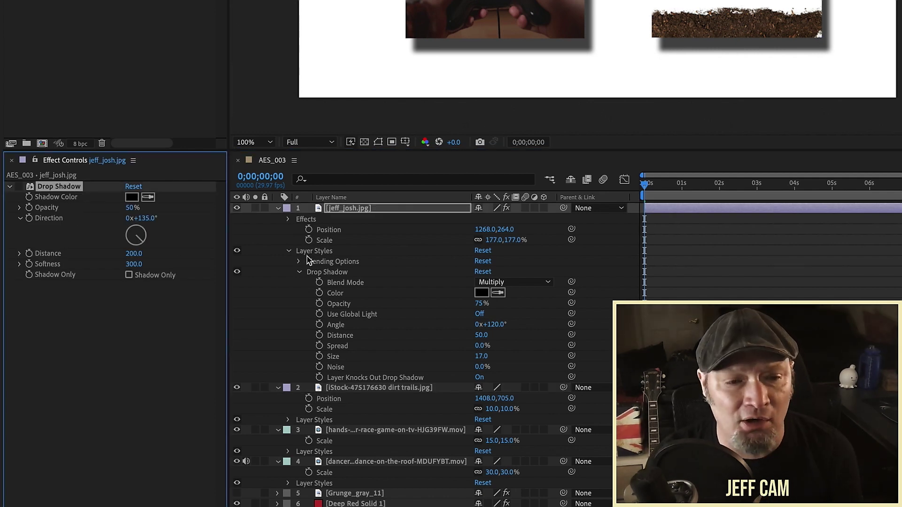
left_click(439, 284)
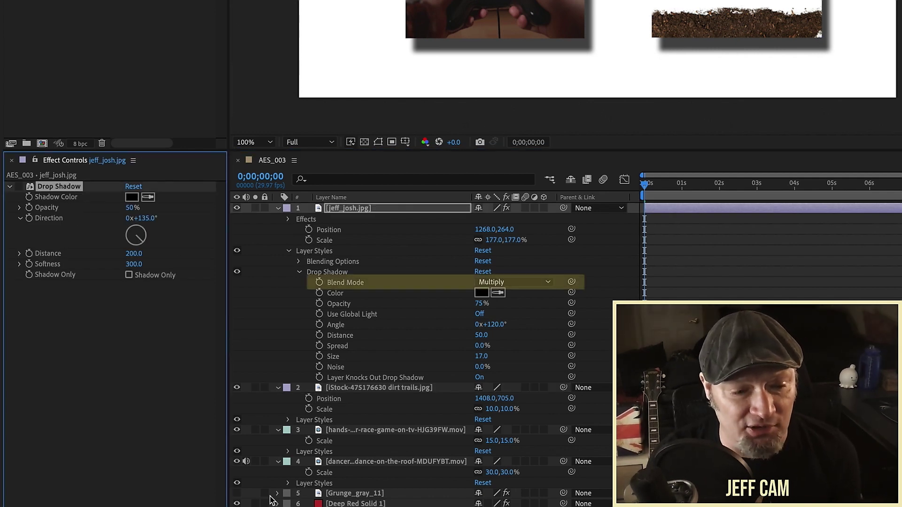
left_click(359, 494)
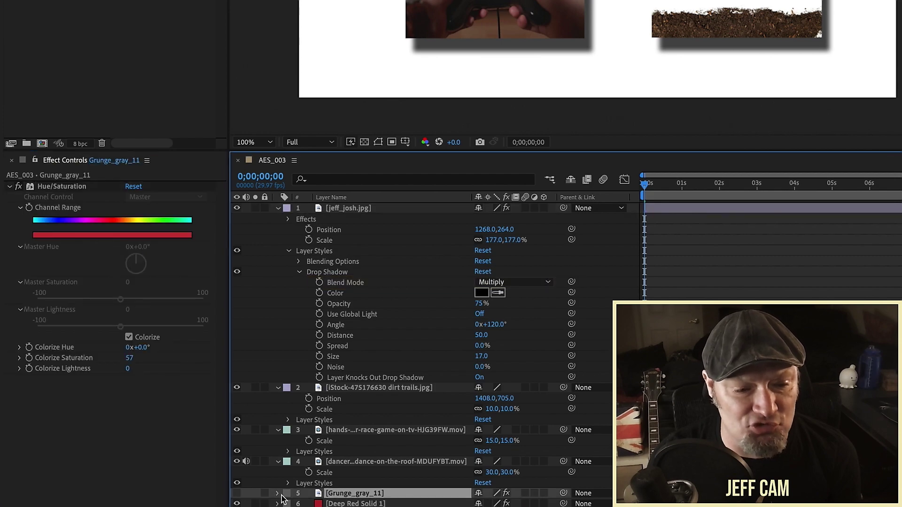
Step: Make the red Grunge_gray_11 background visible and centre the dancer clip in the viewer
left_click(237, 493)
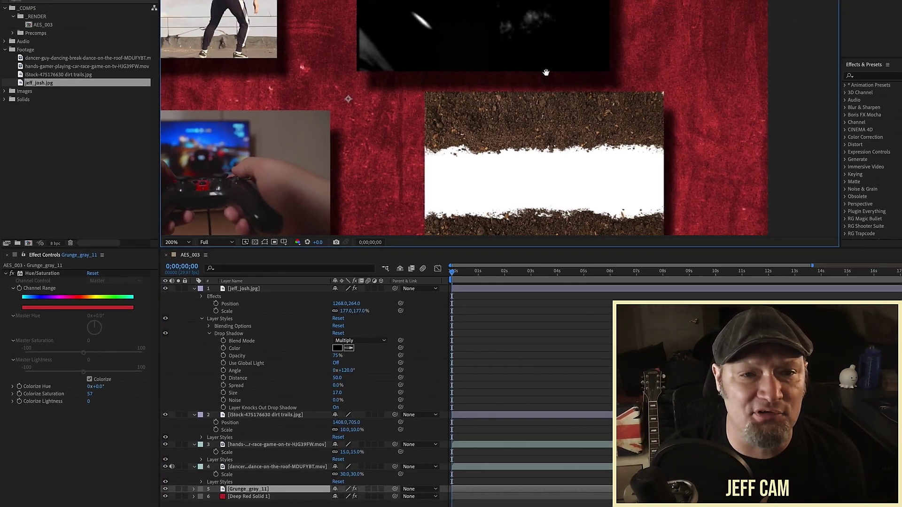
left_click_drag(546, 73, 813, 125)
left_click_drag(424, 75, 495, 100)
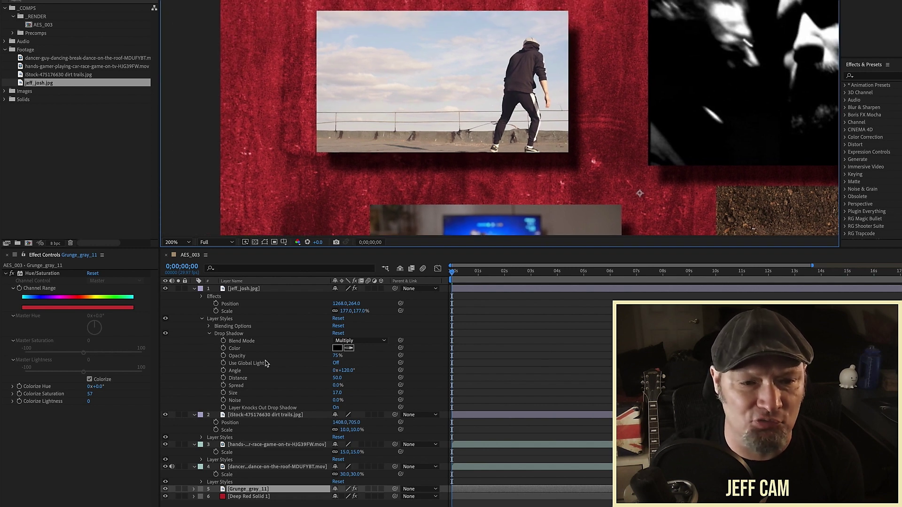
Step: Expand the dancer layer's Layer Styles Drop Shadow, collapsing the jeff_josh and dirt-trails layers
left_click(256, 446)
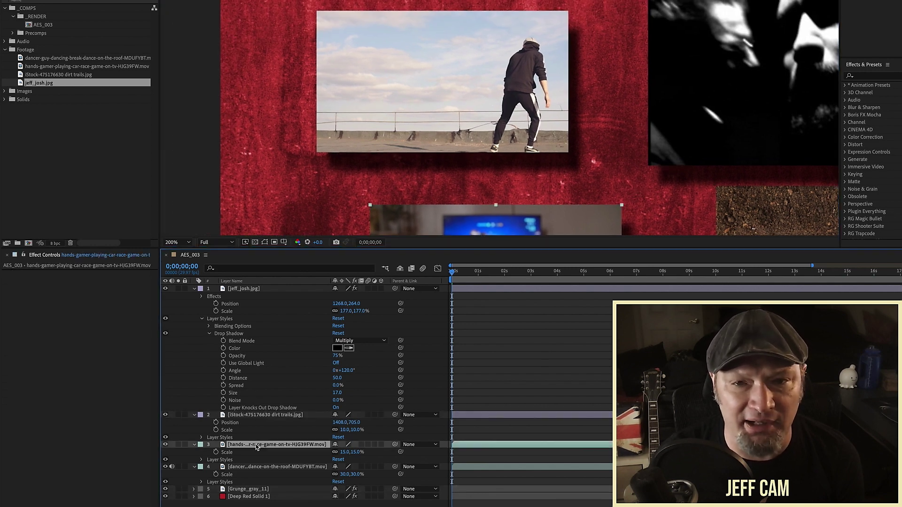
left_click(263, 467)
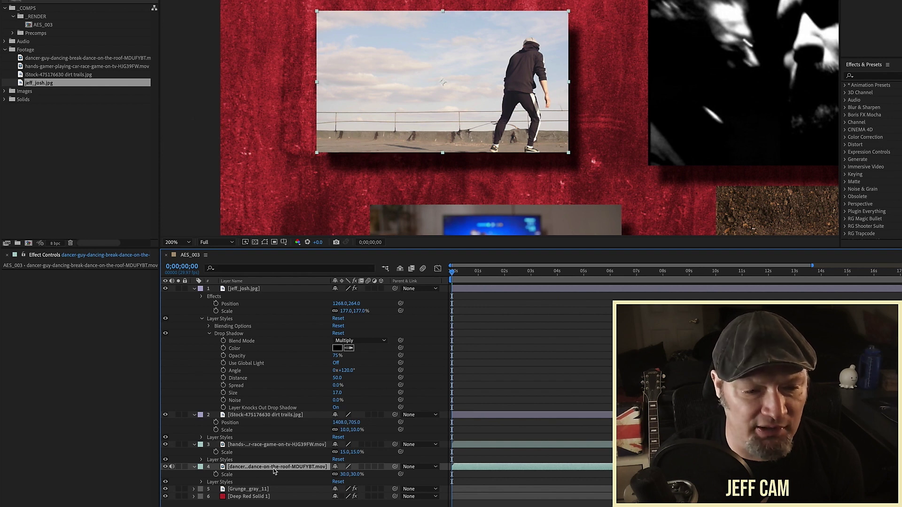
left_click(202, 482)
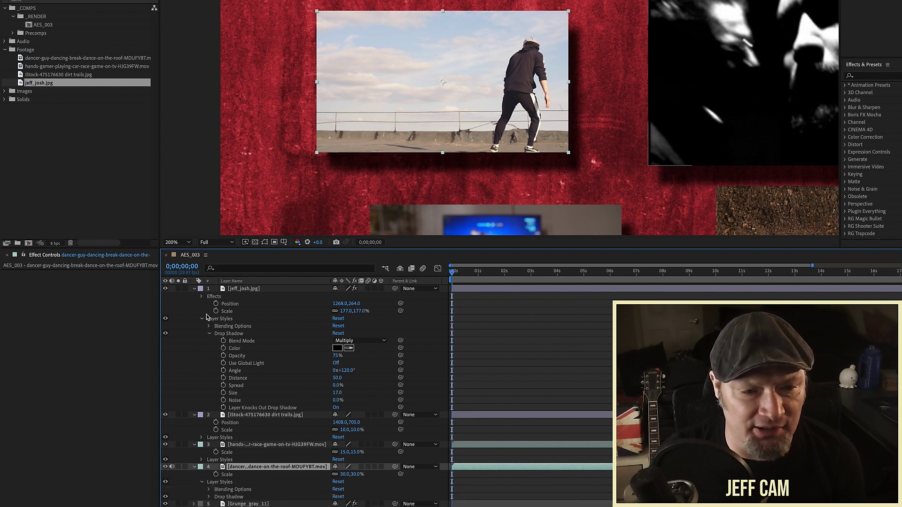
left_click(197, 290)
left_click(195, 296)
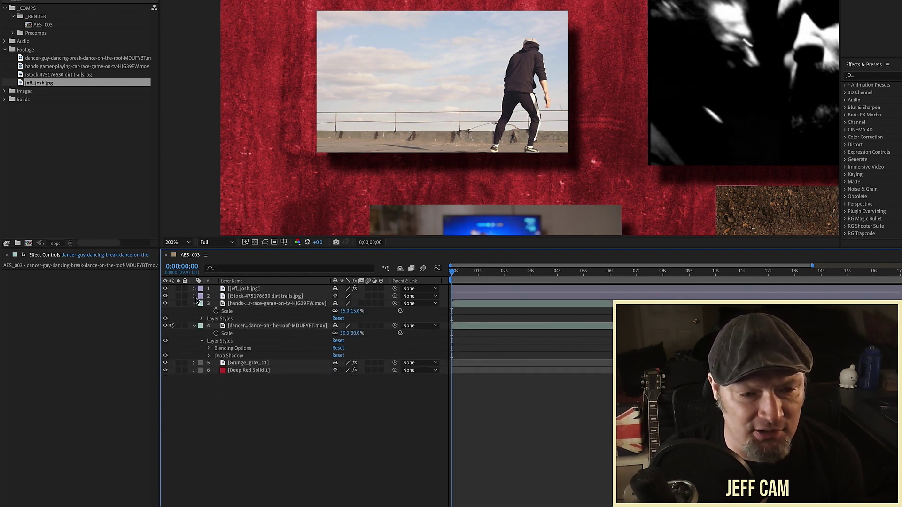
left_click(209, 356)
Step: Try Normal and then Color Burn as the dancer's layer-style shadow blend mode, zooming in to compare
left_click(209, 349)
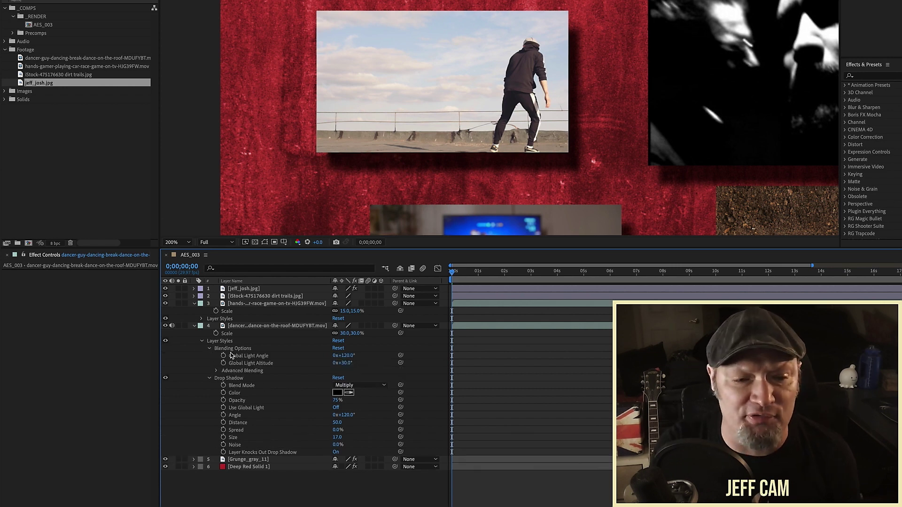
left_click(354, 386)
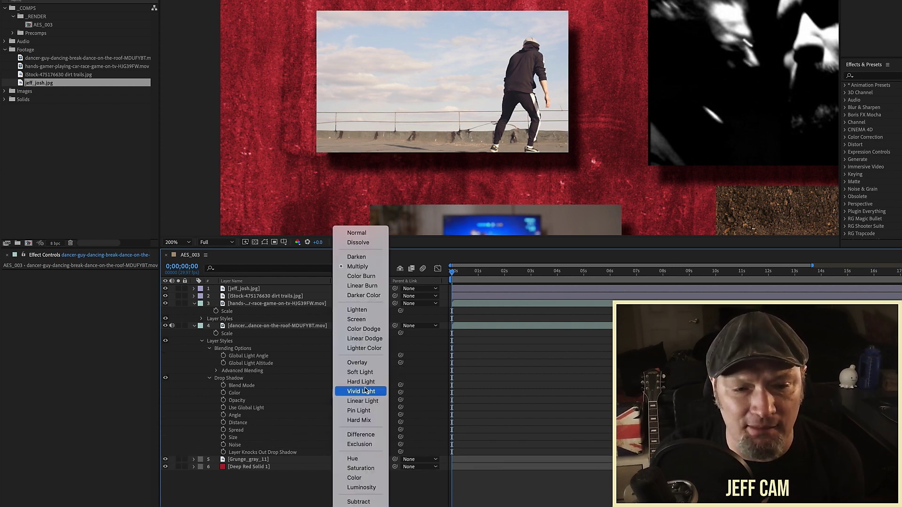
left_click(358, 233)
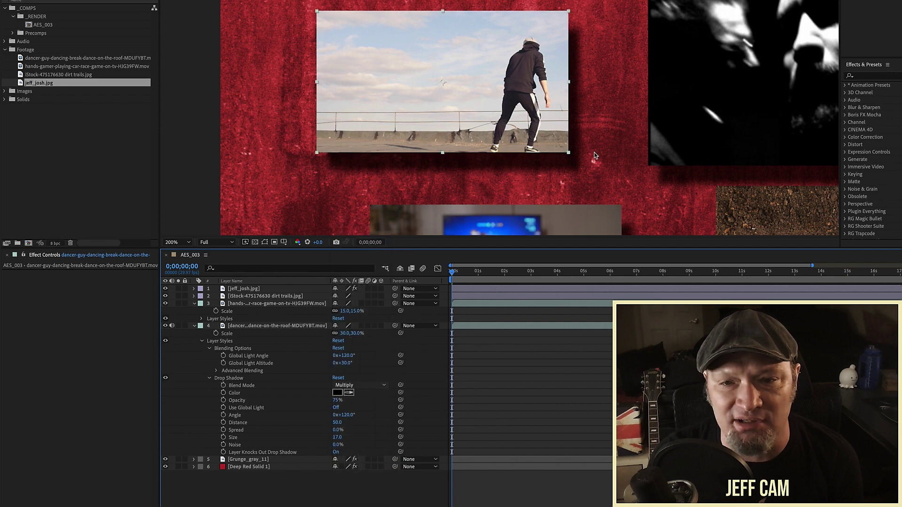
key("period")
left_click_drag(617, 141, 567, 157)
left_click(350, 386)
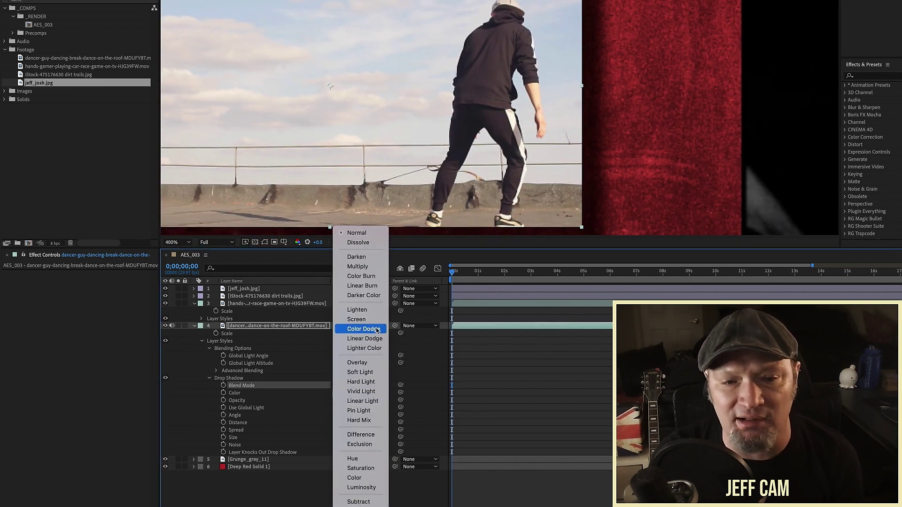
left_click(369, 277)
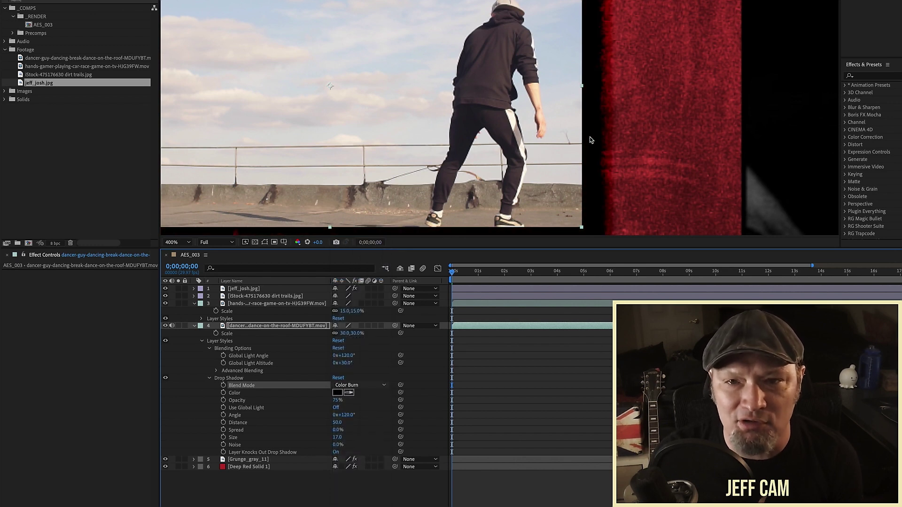
key("comma")
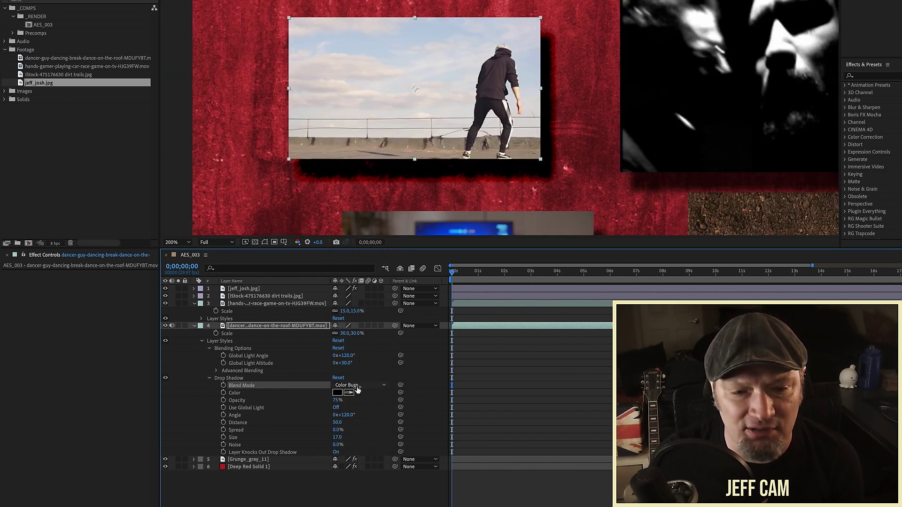
Step: Cycle the shadow blend mode through Overlay, Multiply and Normal, settling on Hard Mix
left_click(358, 385)
left_click(363, 363)
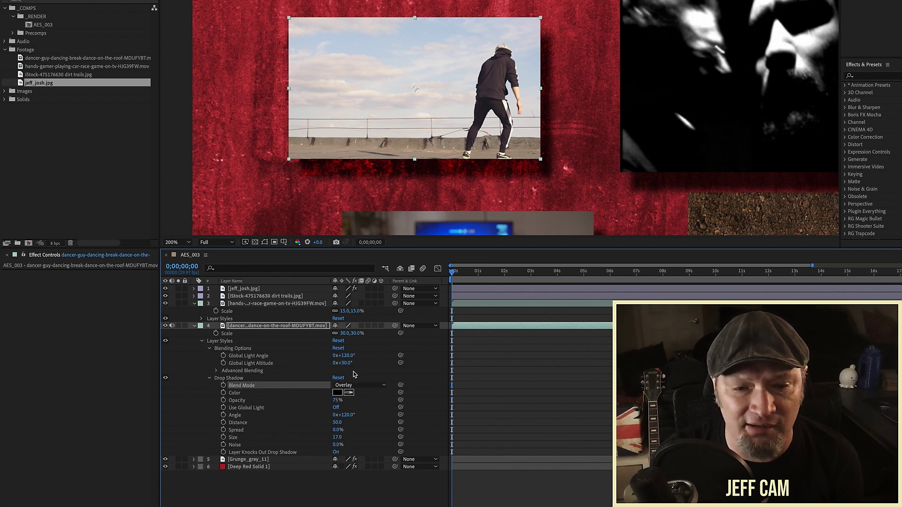
left_click(358, 385)
left_click(363, 271)
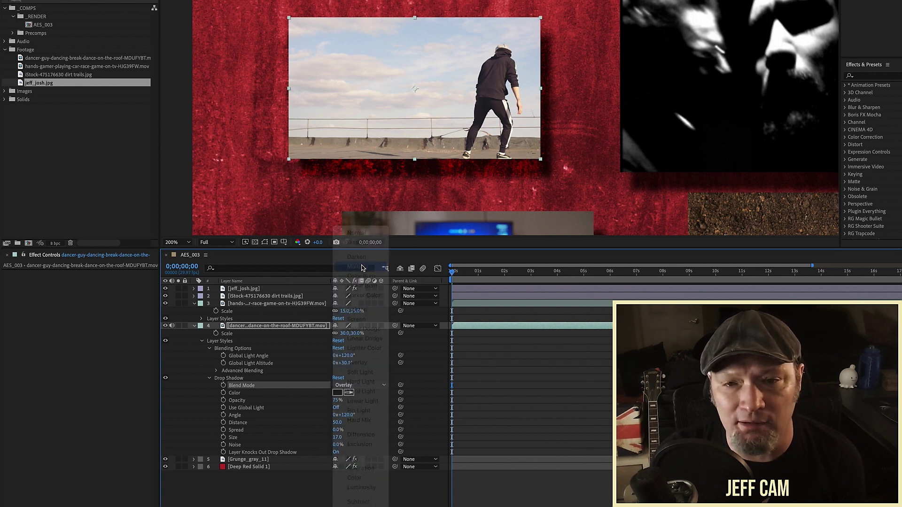
left_click(358, 385)
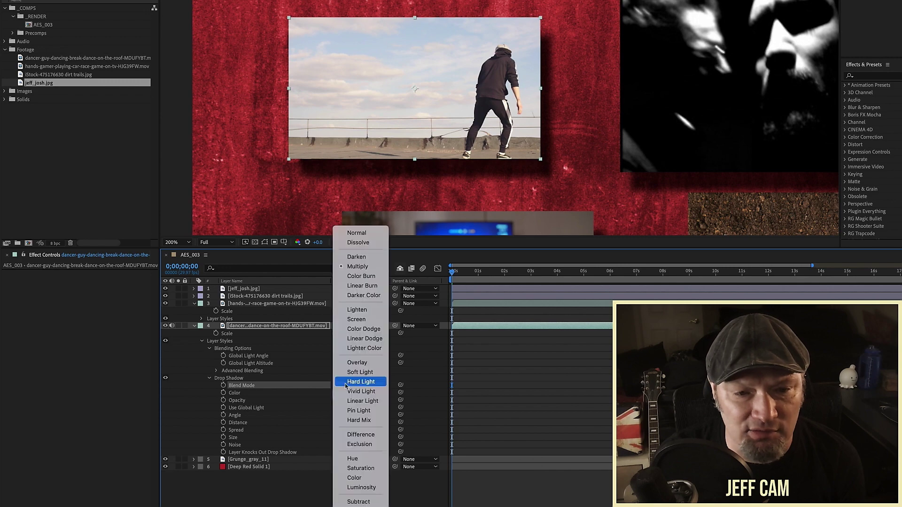
left_click(364, 234)
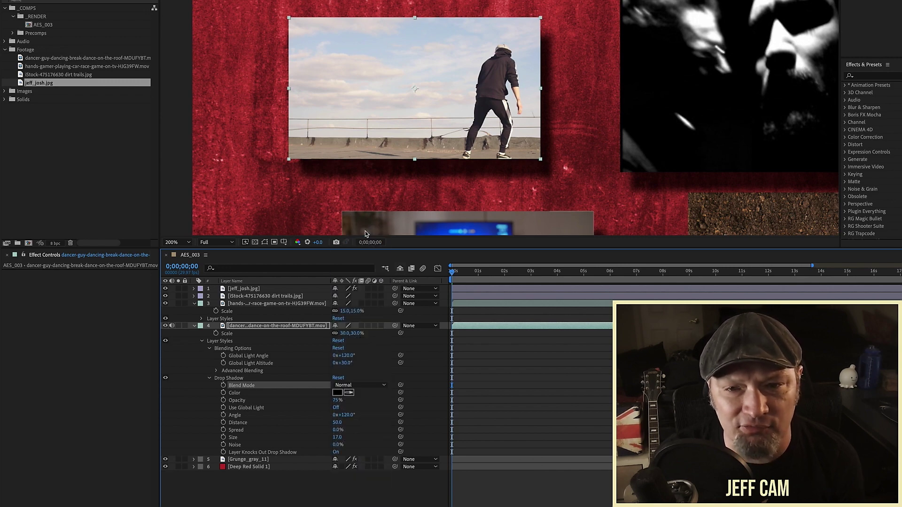
key("period")
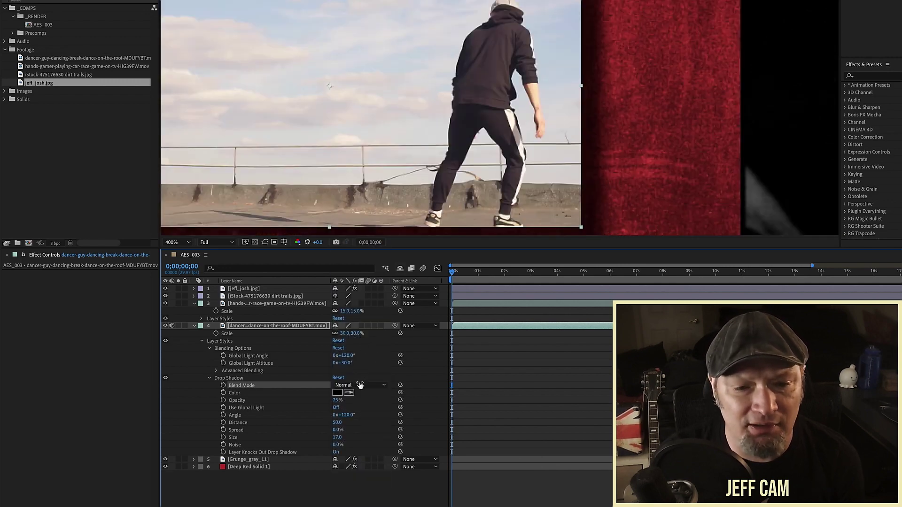
left_click(359, 385)
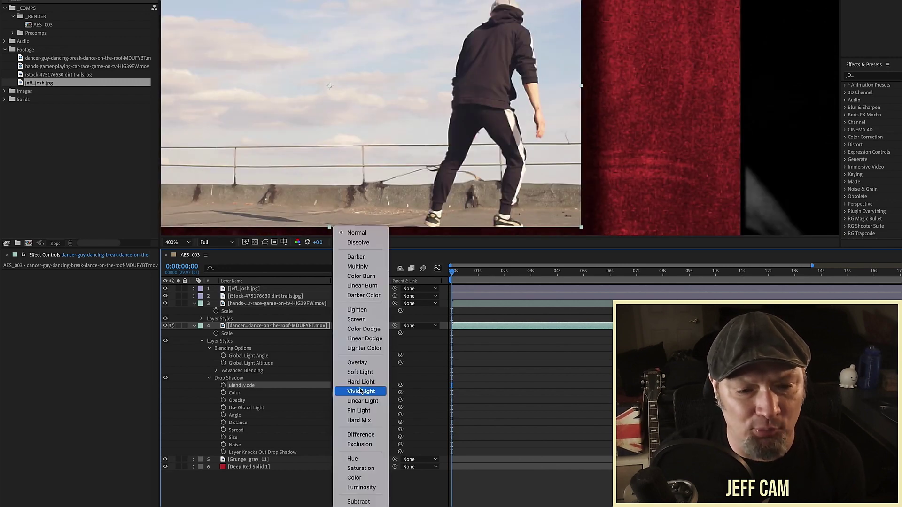
left_click(360, 420)
key("comma")
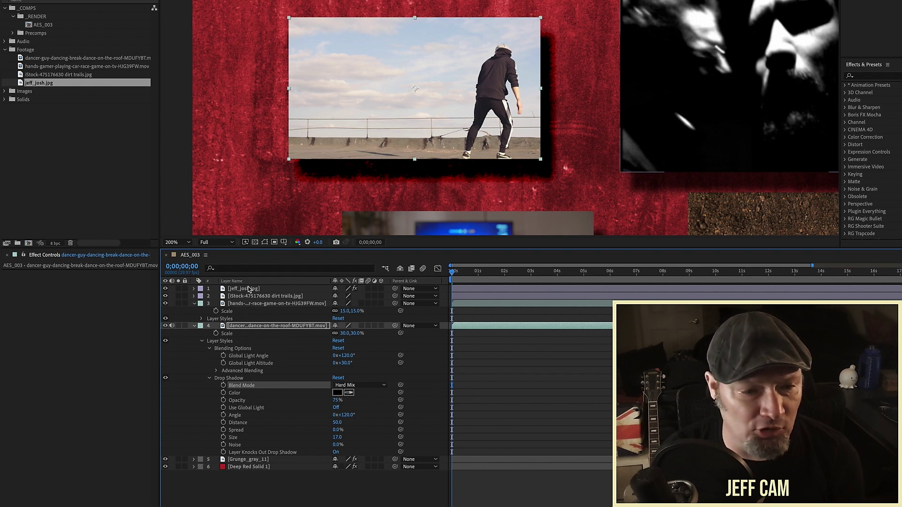
Step: Copy jeff_josh's Drop Shadow effect and paste it onto the dancer clip
left_click(248, 290)
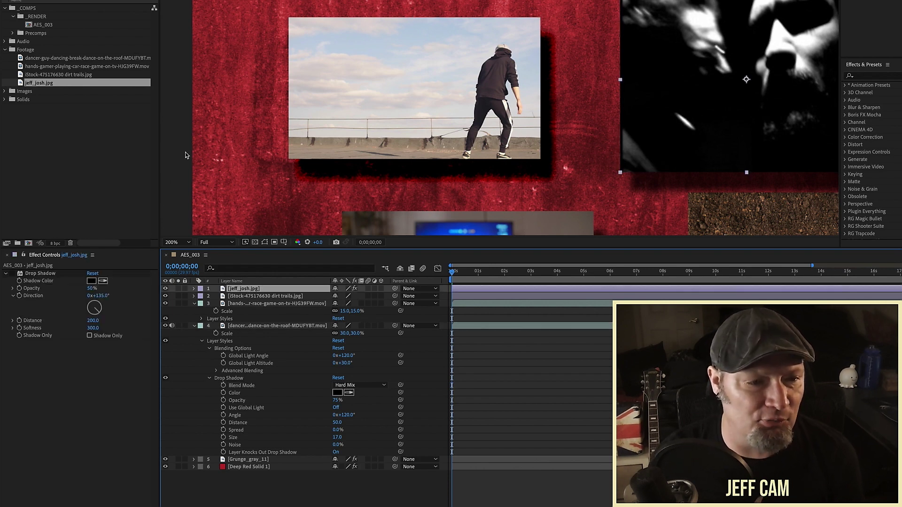
left_click(55, 274)
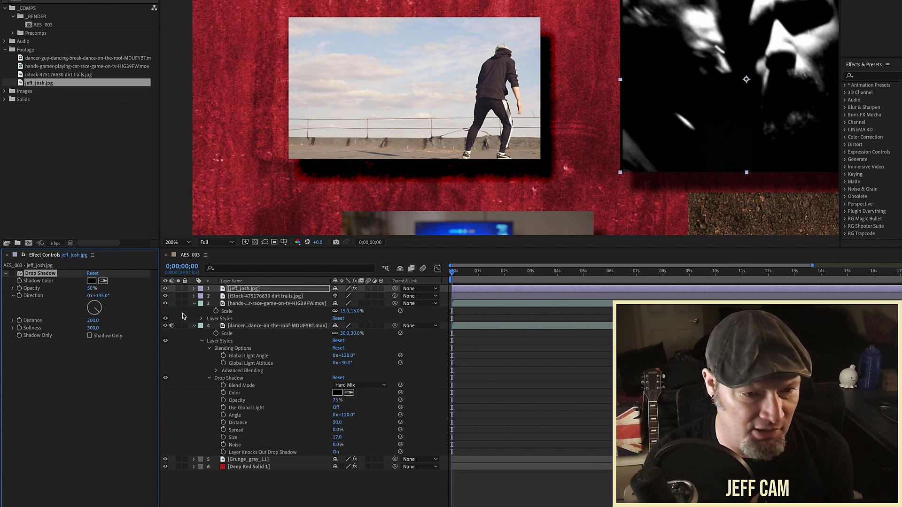
left_click(256, 326)
key("ctrl+v")
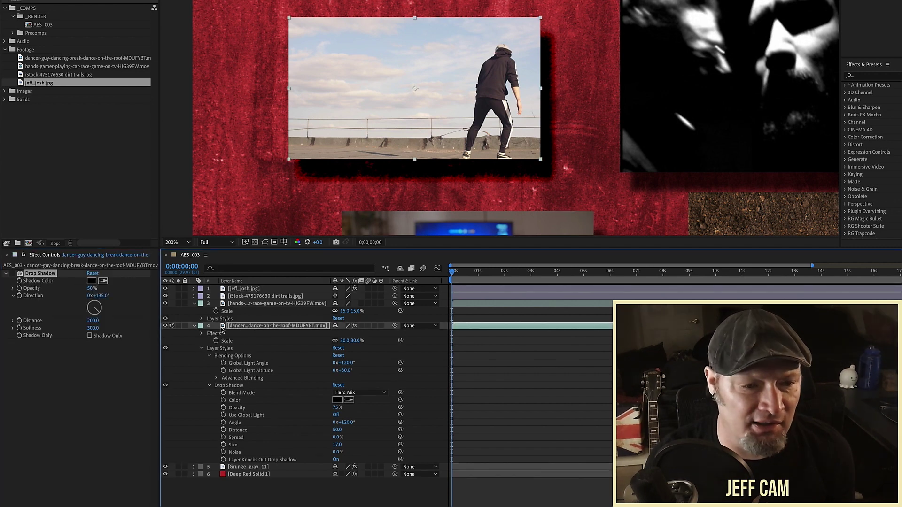
Step: Set the dancer's layer-style drop shadow blend mode to Normal
left_click(178, 326)
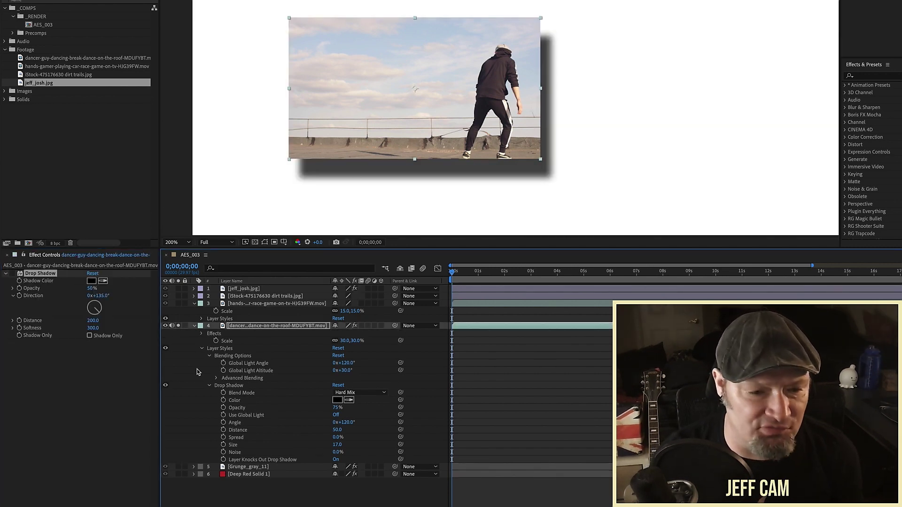
left_click(178, 467)
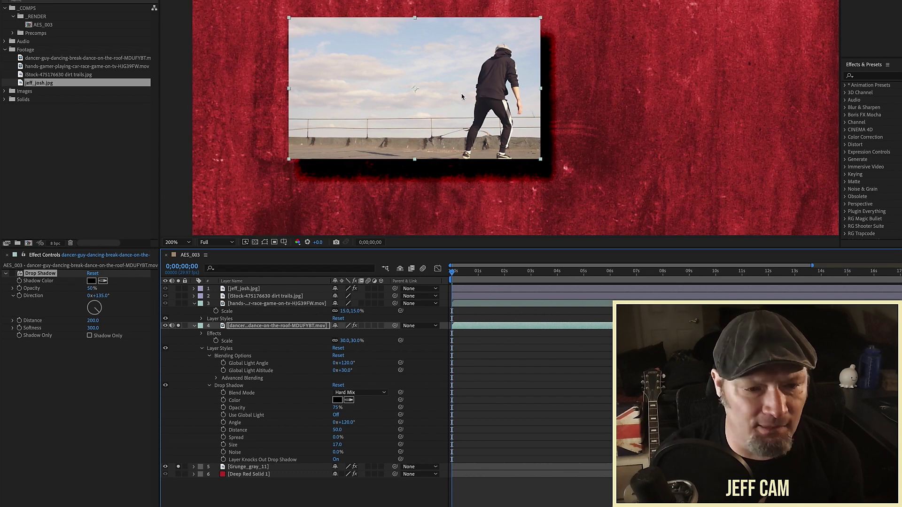
left_click_drag(462, 96, 534, 98)
left_click(360, 392)
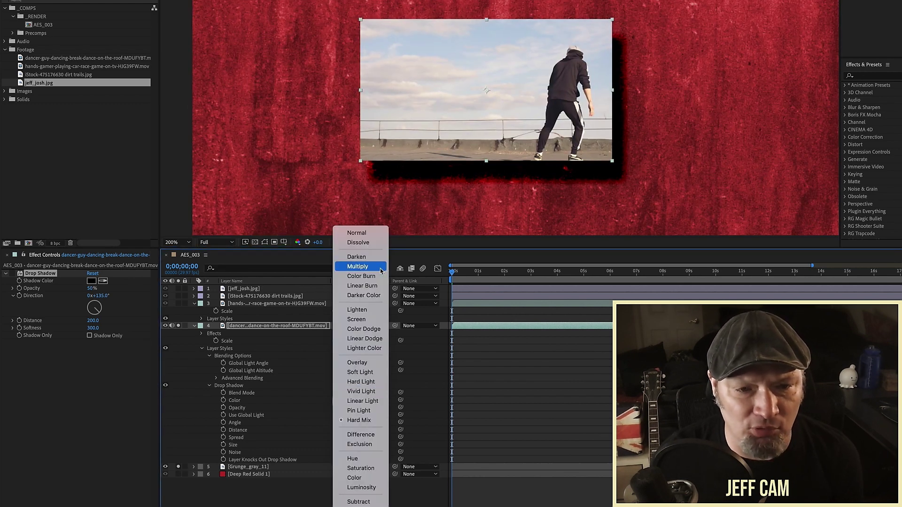
left_click(381, 237)
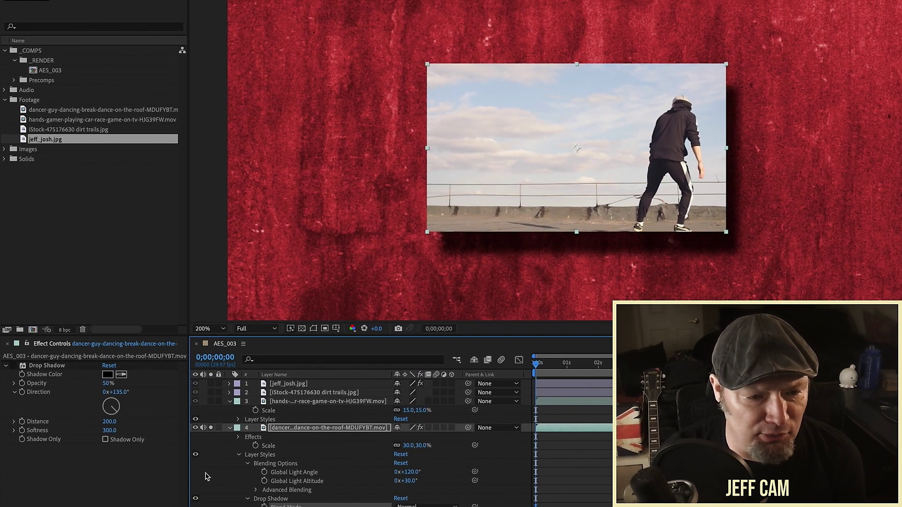
Step: Hide the layer-style shadow, enable the Drop Shadow effect, and show the dancer's Rotation property
left_click(195, 455)
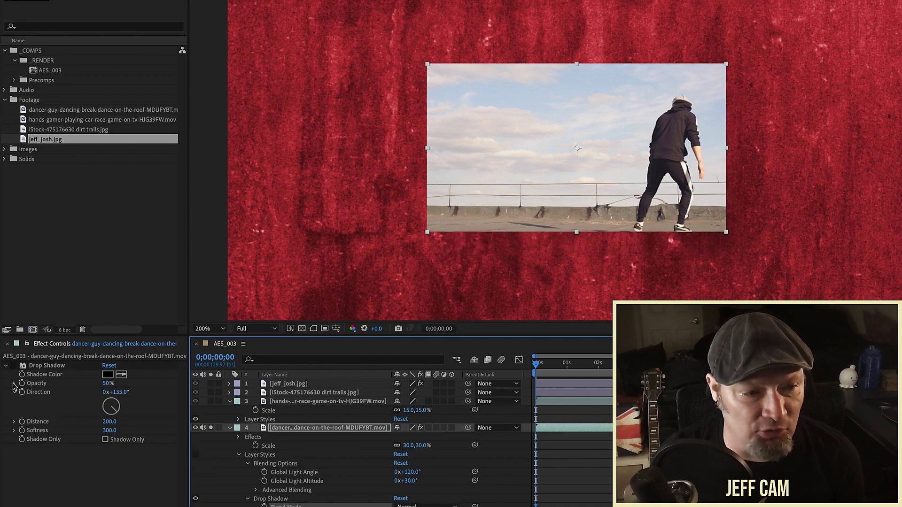
left_click(9, 366)
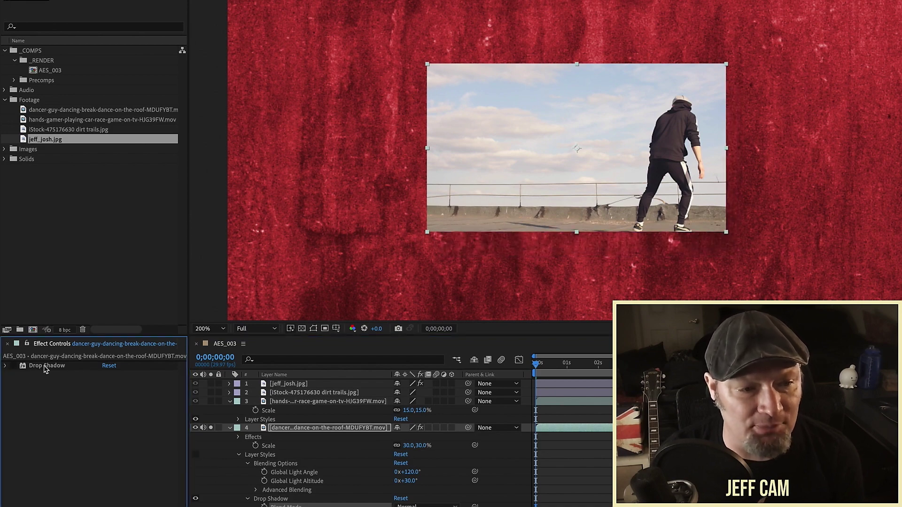
left_click(13, 366)
left_click(6, 366)
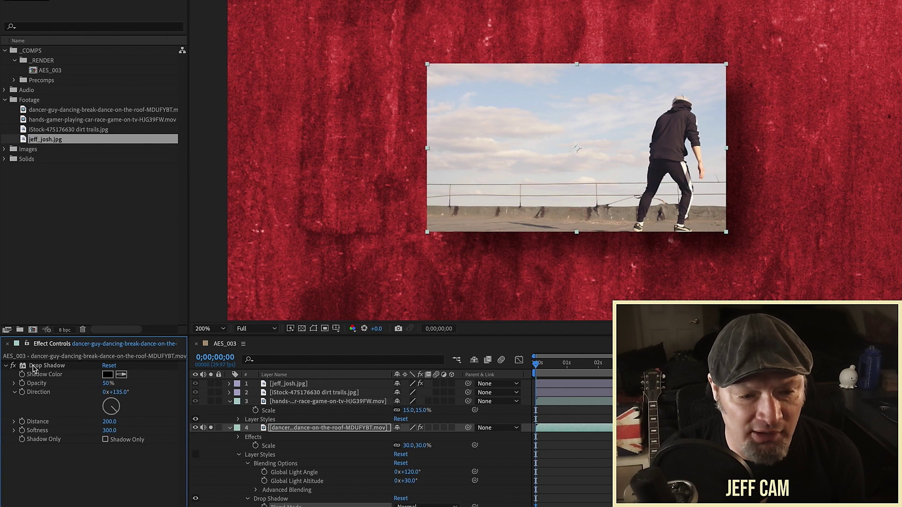
left_click(324, 428)
key("shift+r")
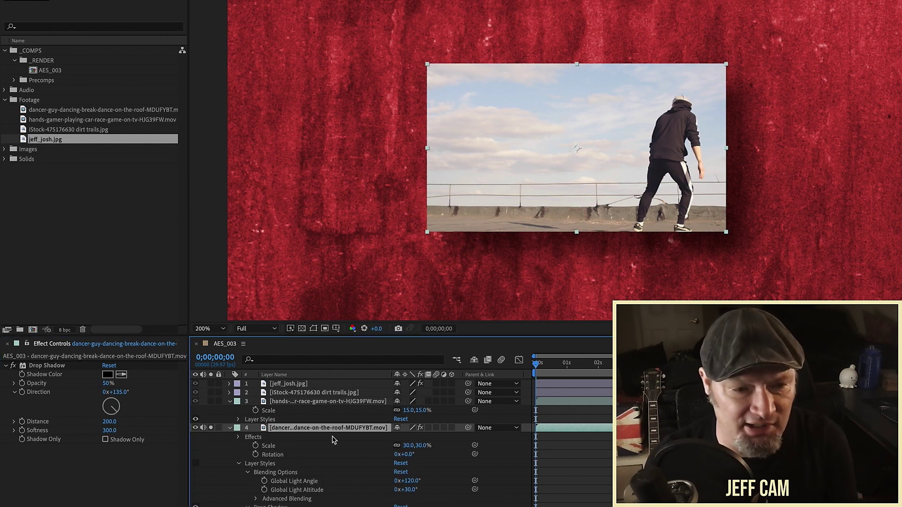
Step: Rotate the dancer clip and give the Drop Shadow effect 100% opacity and Softness 200
left_click_drag(413, 458, 431, 458)
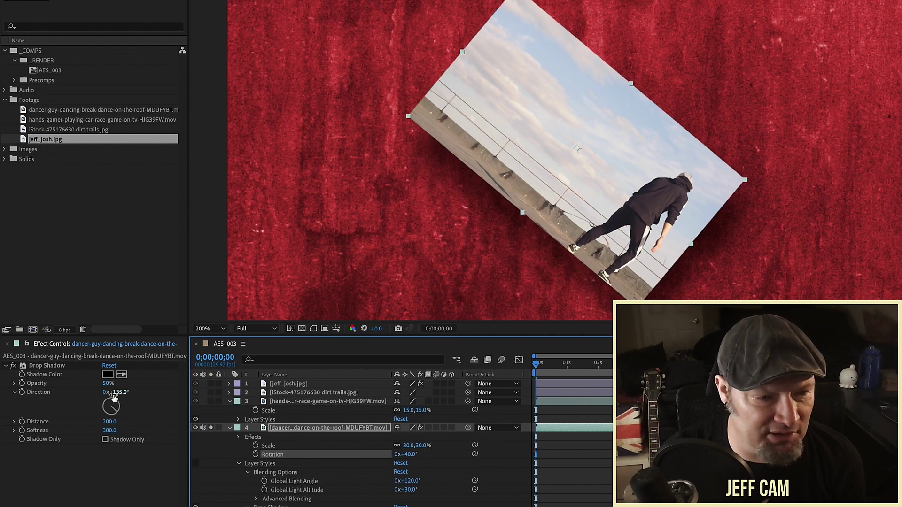
left_click_drag(108, 383, 179, 376)
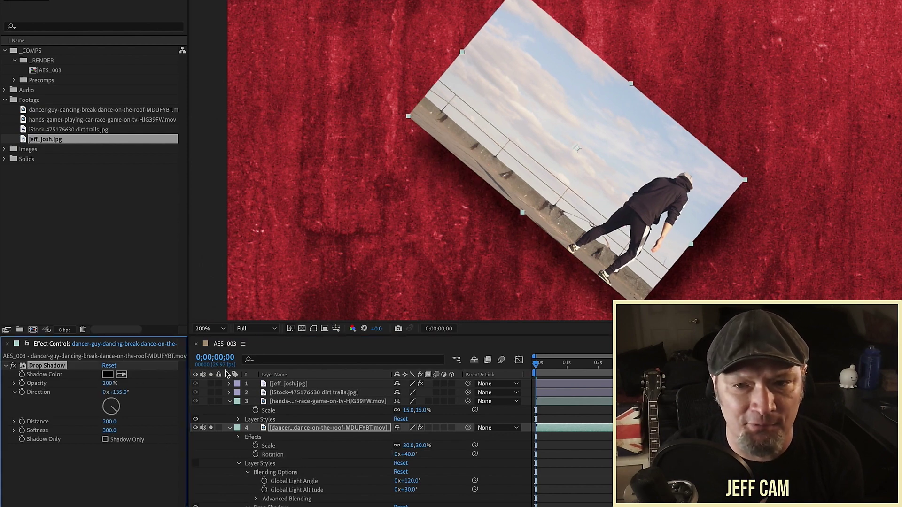
left_click(109, 431)
type("2")
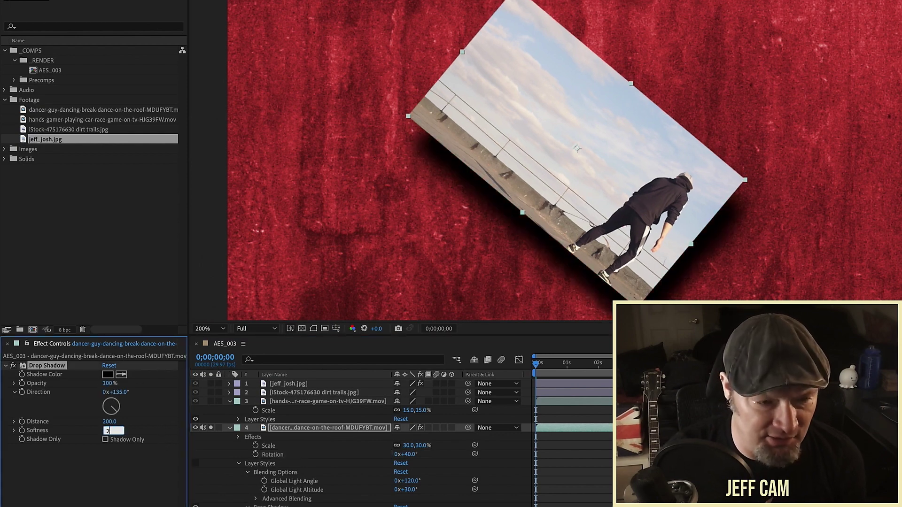
type("00")
key("Return")
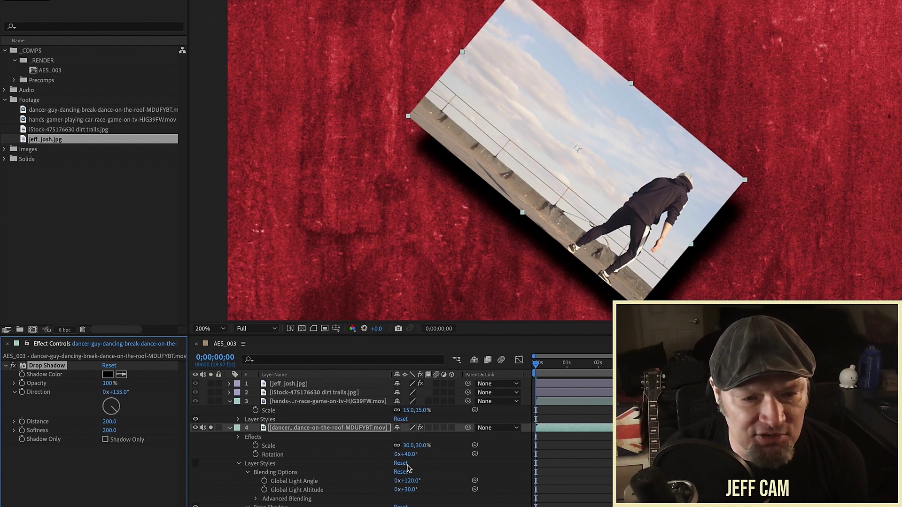
Step: Tilt the clip to 8°, adjust the shadow direction, then switch from the effect to the layer-style shadow
left_click_drag(409, 455, 469, 445)
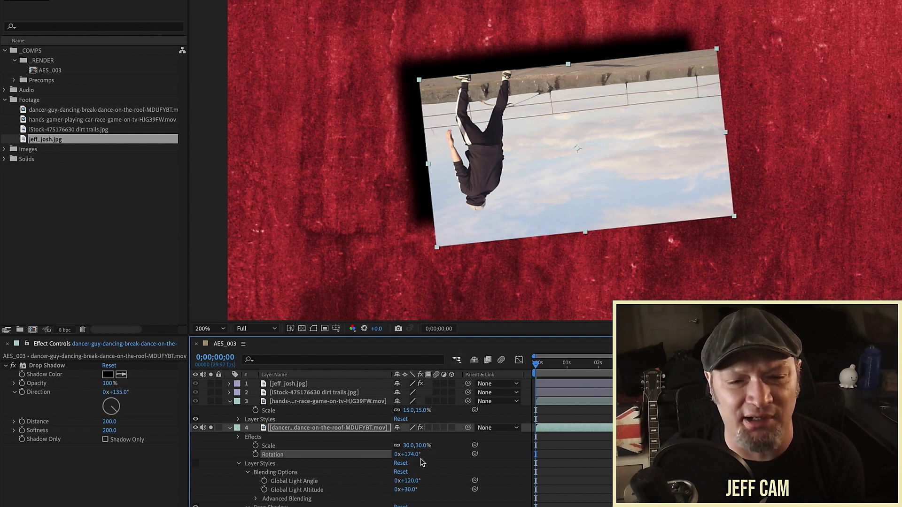
left_click_drag(408, 455, 501, 441)
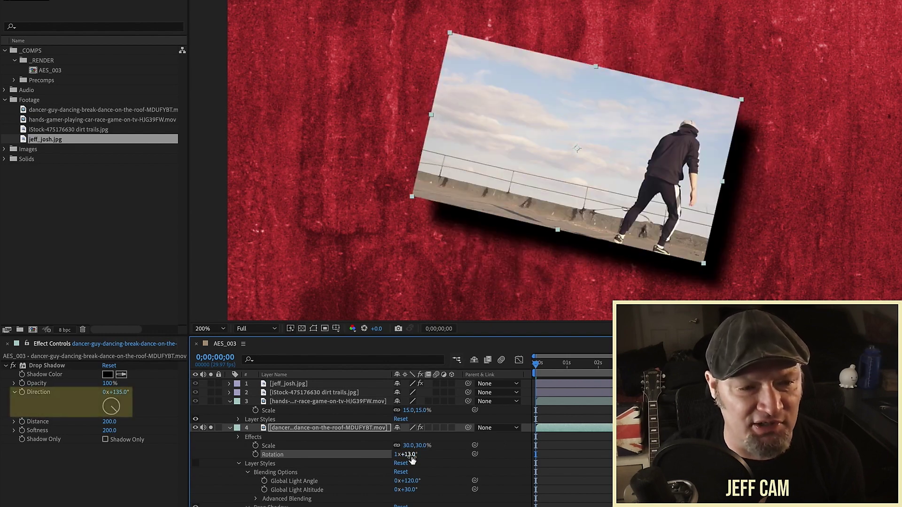
left_click_drag(412, 460, 169, 410)
left_click_drag(118, 394, 119, 390)
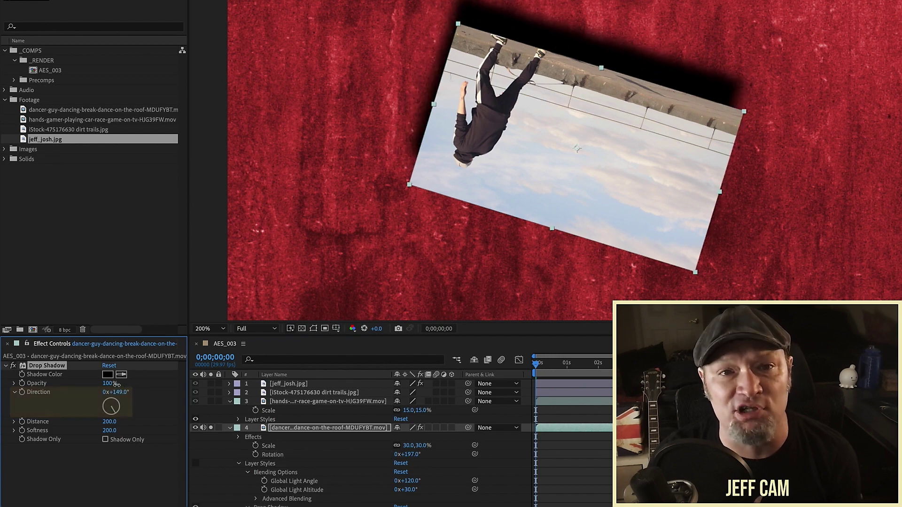
left_click_drag(411, 458, 305, 451)
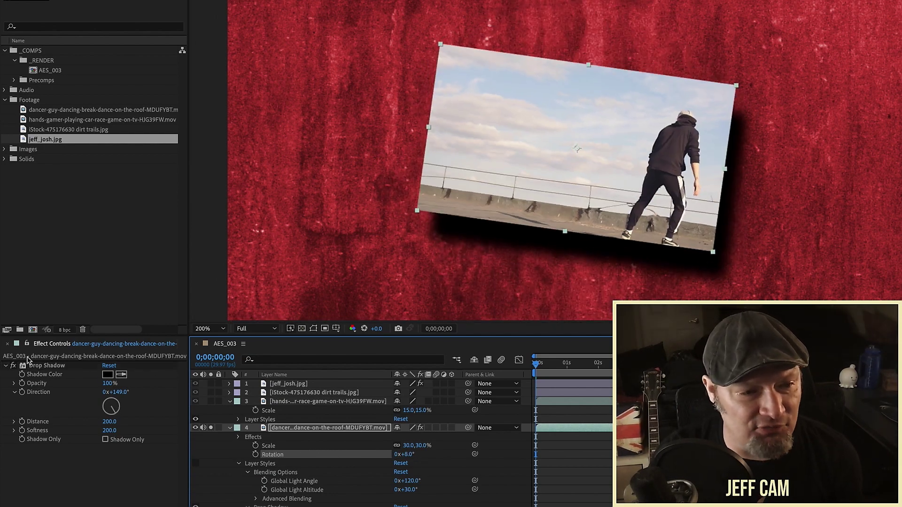
left_click(13, 366)
left_click(196, 465)
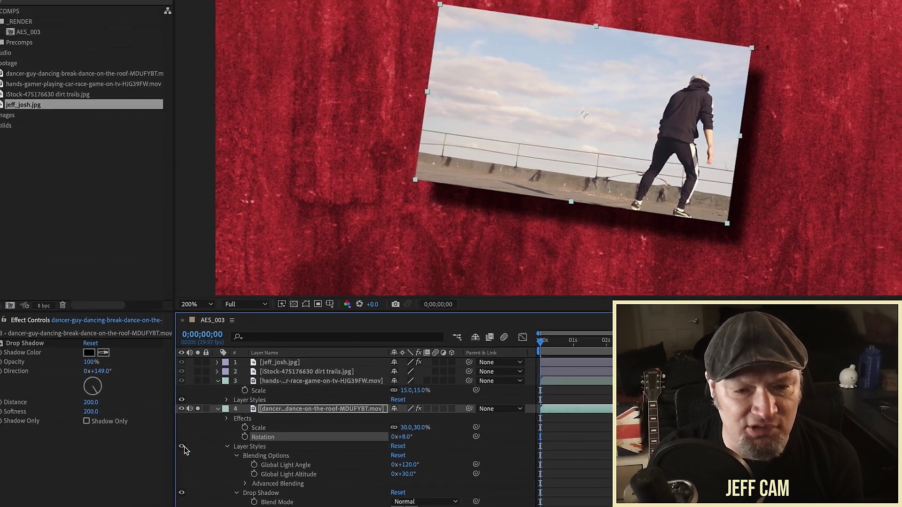
Step: Rotate the dancer clip, then make the layer-style shadow use Global Light at a 223° angle
left_click_drag(392, 373, 428, 371)
left_click_drag(433, 452, 408, 459)
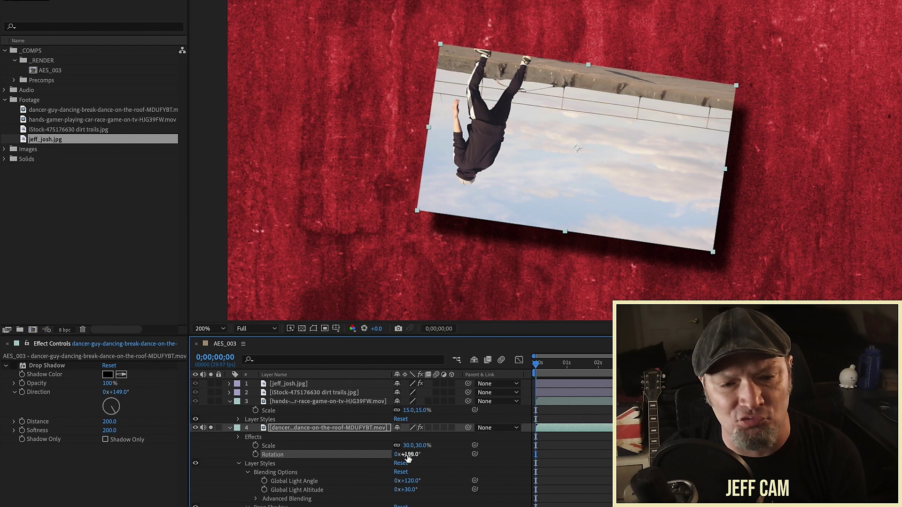
left_click_drag(410, 457, 301, 448)
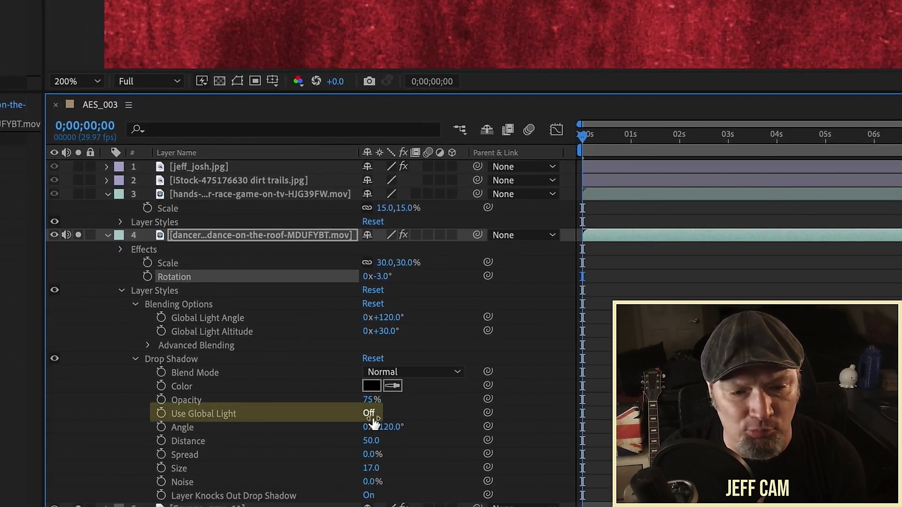
left_click(372, 419)
left_click(393, 319)
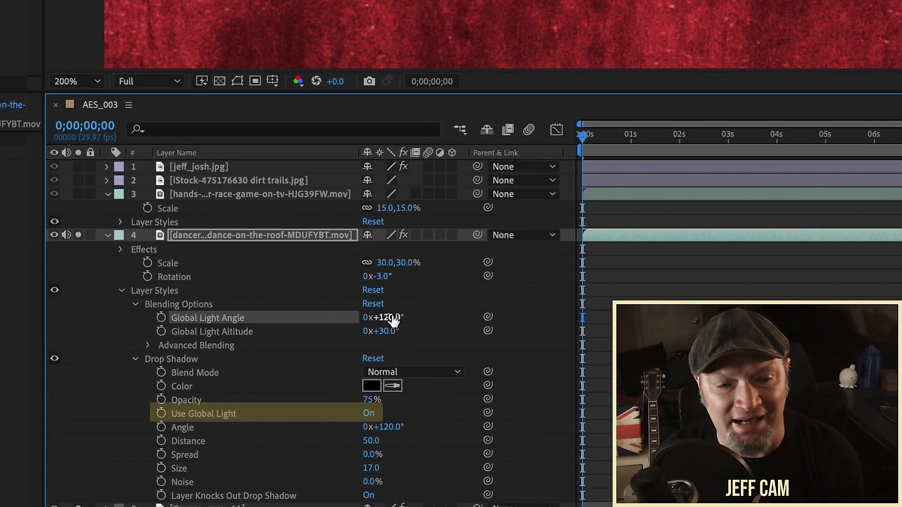
left_click_drag(392, 319, 448, 307)
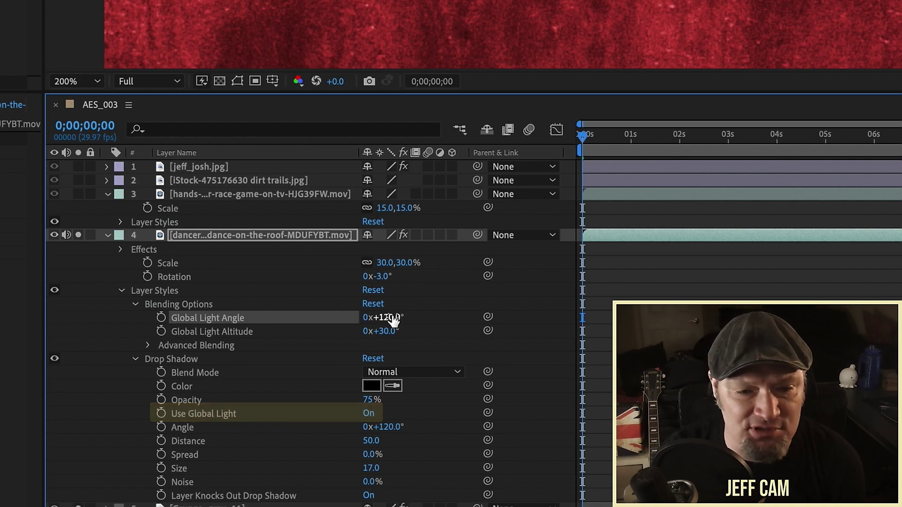
left_click_drag(398, 417, 364, 428)
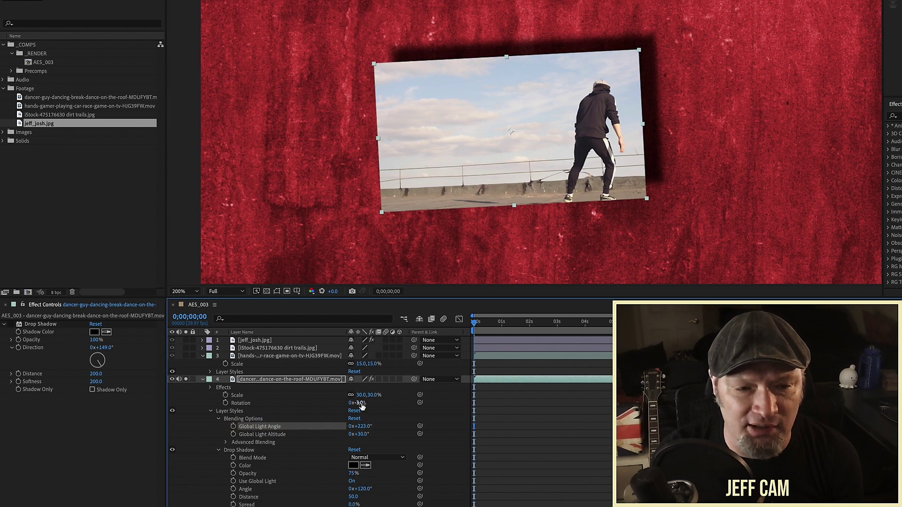
Step: Turn off Use Global Light, level the clip to 1°, and select Layer Knocks Out Drop Shadow
left_click_drag(361, 404, 330, 434)
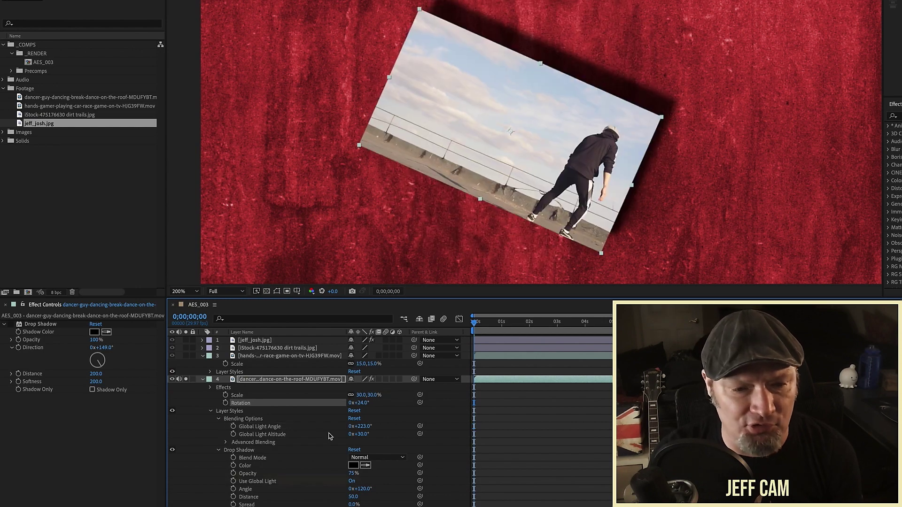
left_click(353, 482)
left_click_drag(362, 402, 354, 405)
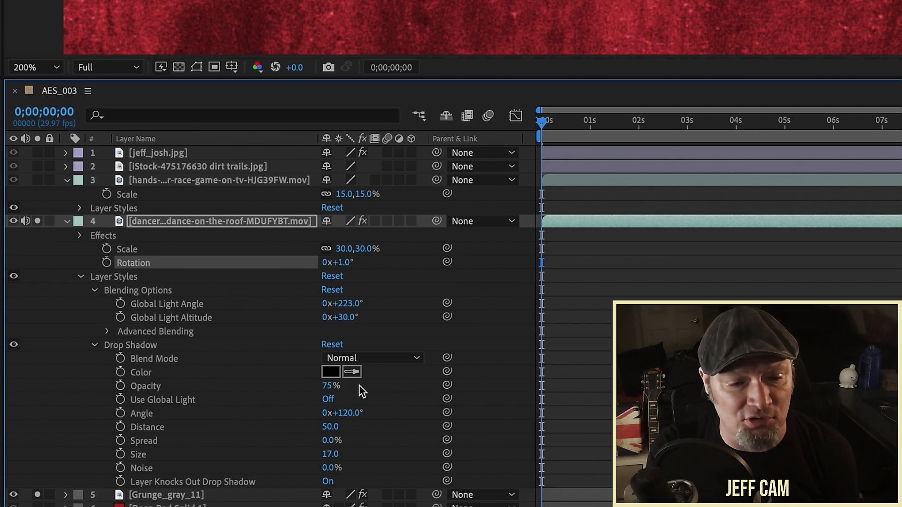
left_click(201, 487)
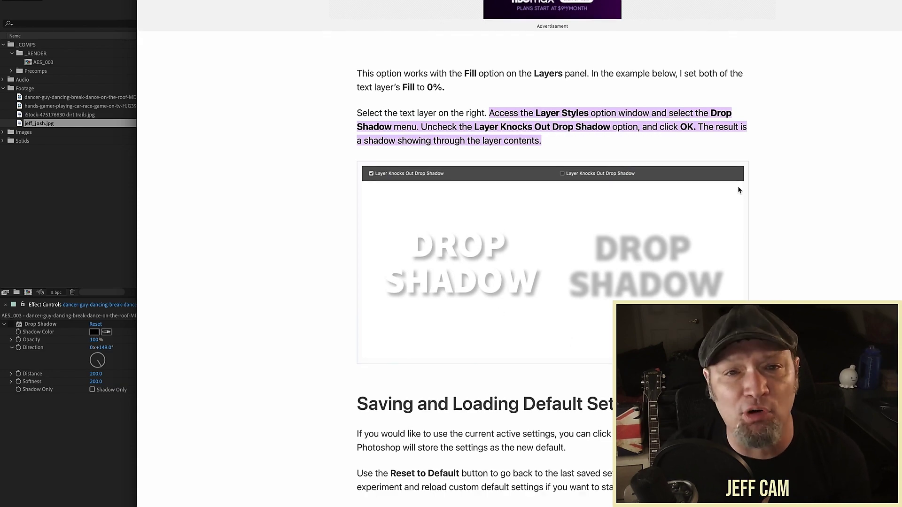
scroll(716, 225, "up", 7)
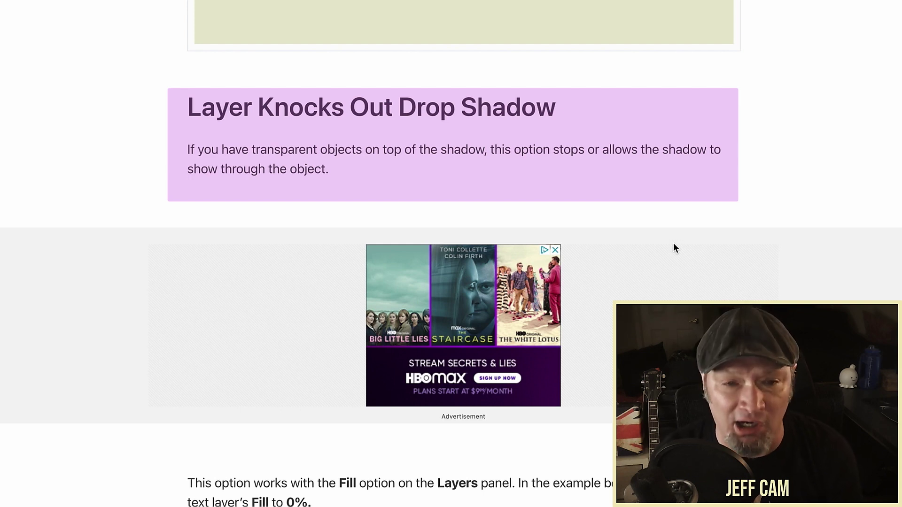
scroll(423, 282, "down", 5)
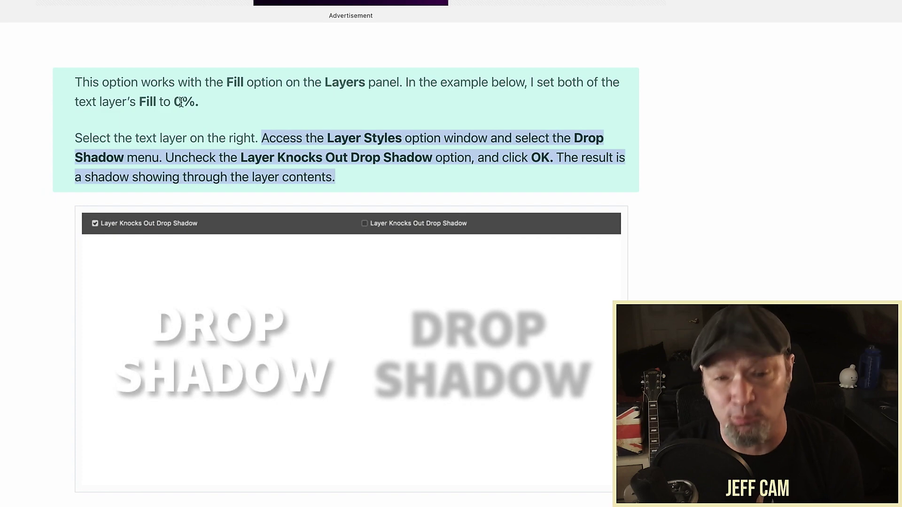
scroll(246, 27, "up", 8)
scroll(300, 161, "down", 8)
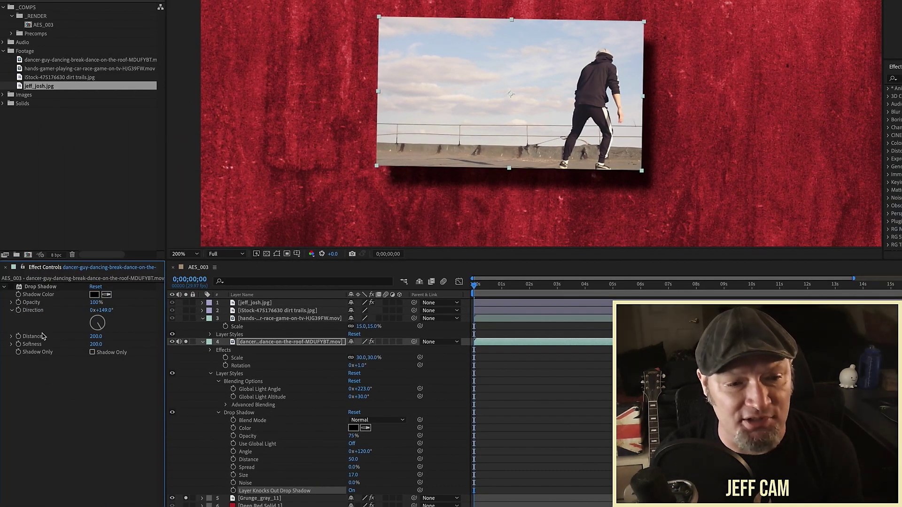
Step: Hide the layer-style shadow, enable the Drop Shadow effect, and turn on its Shadow Only option
left_click(173, 374)
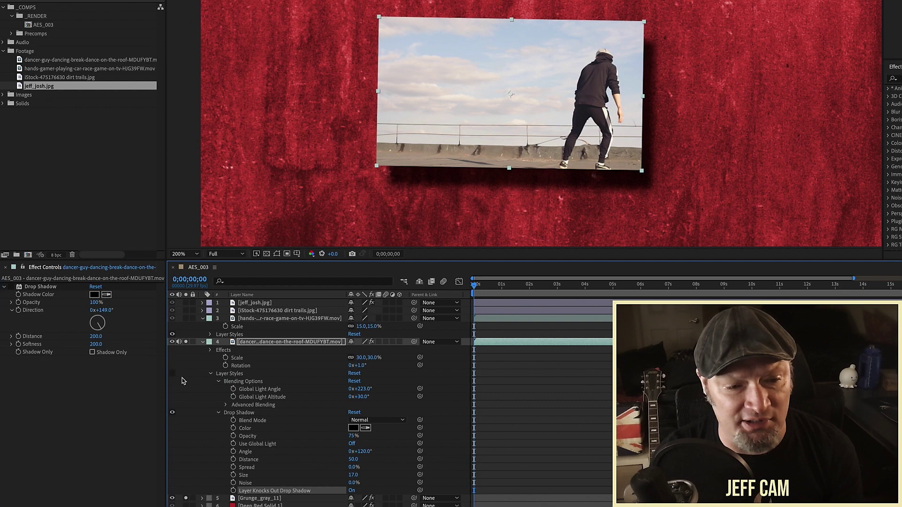
left_click(11, 287)
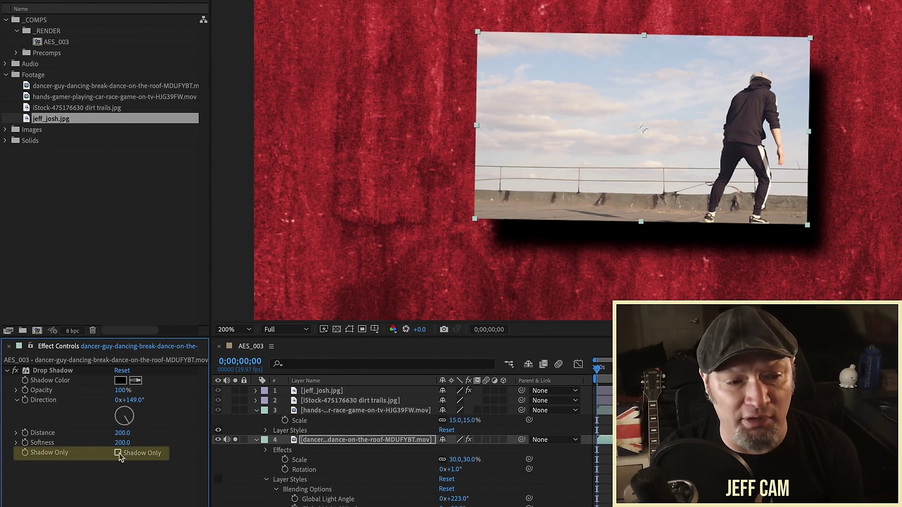
left_click(118, 454)
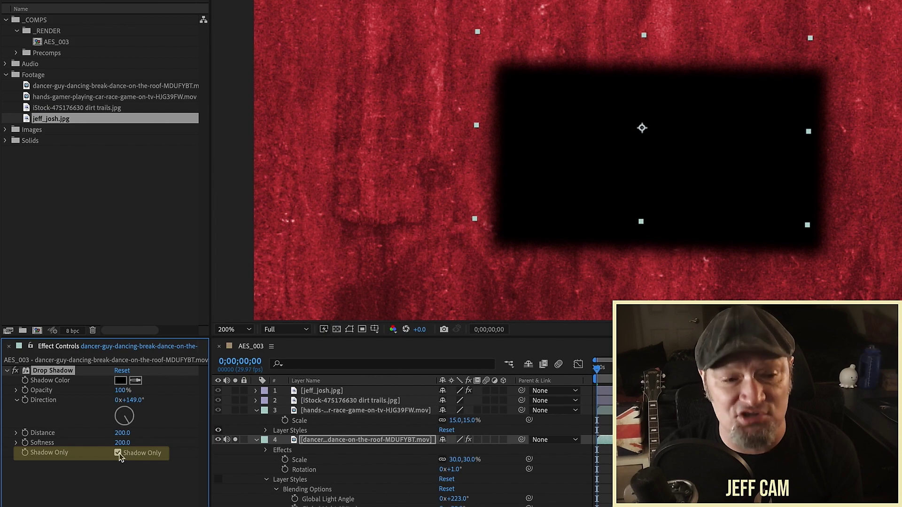